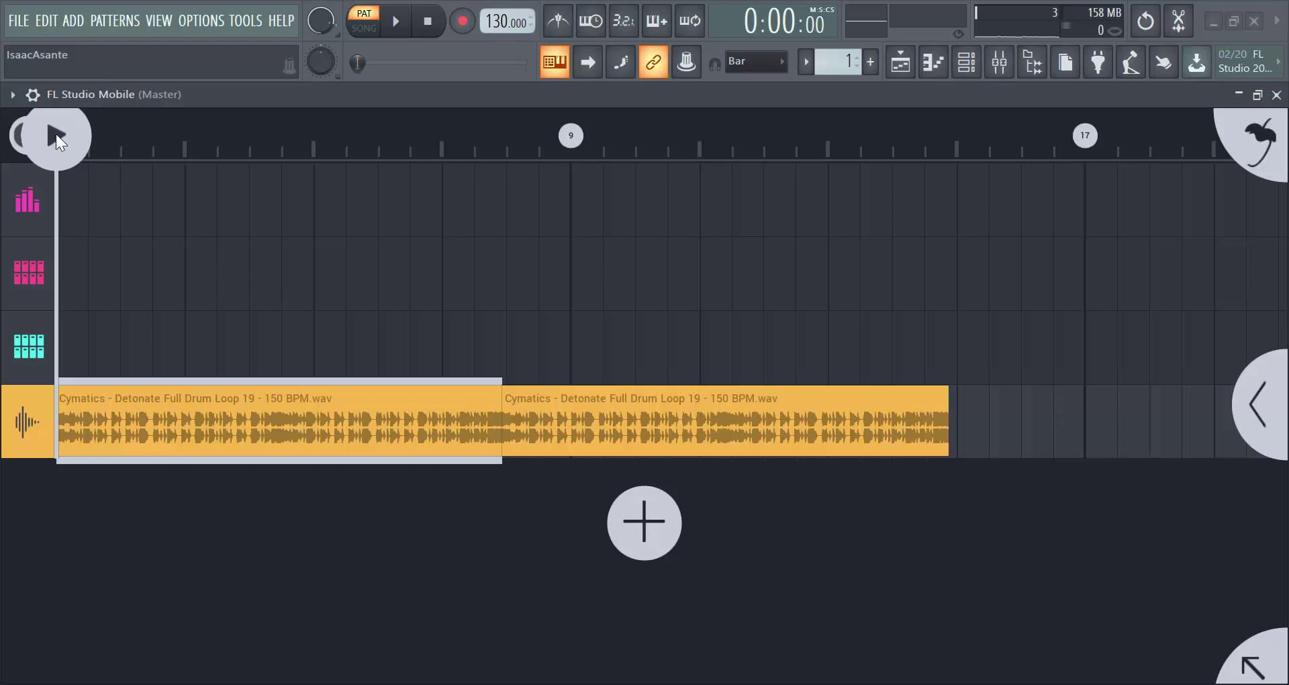
Step: Start playback of the two orange Detonate Full Drum Loop 19 clips in the playlist
left_click(55, 134)
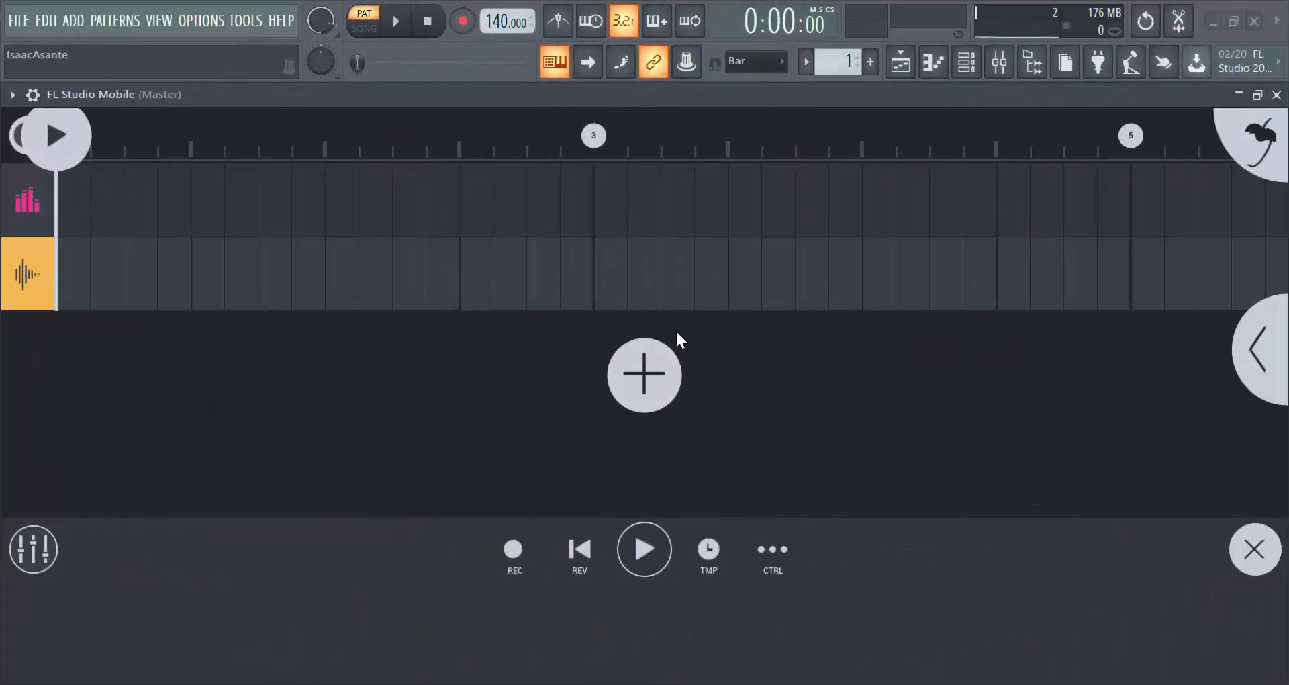
left_click(655, 369)
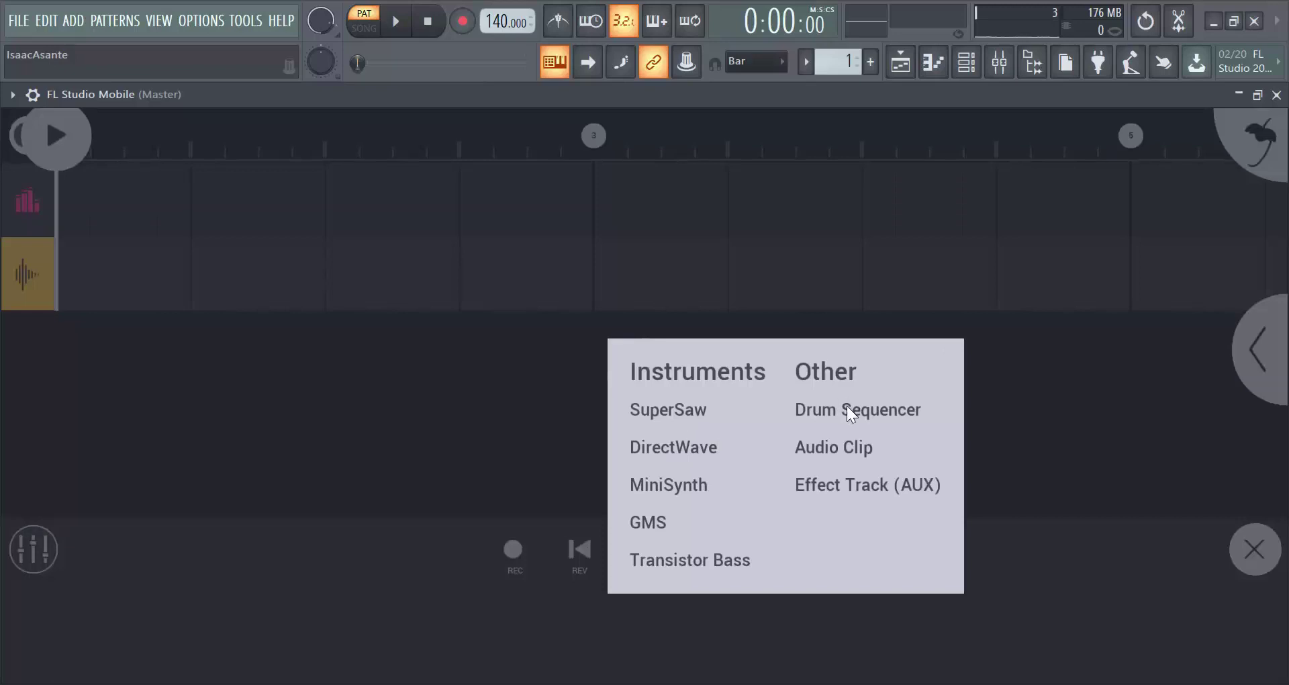
left_click(829, 439)
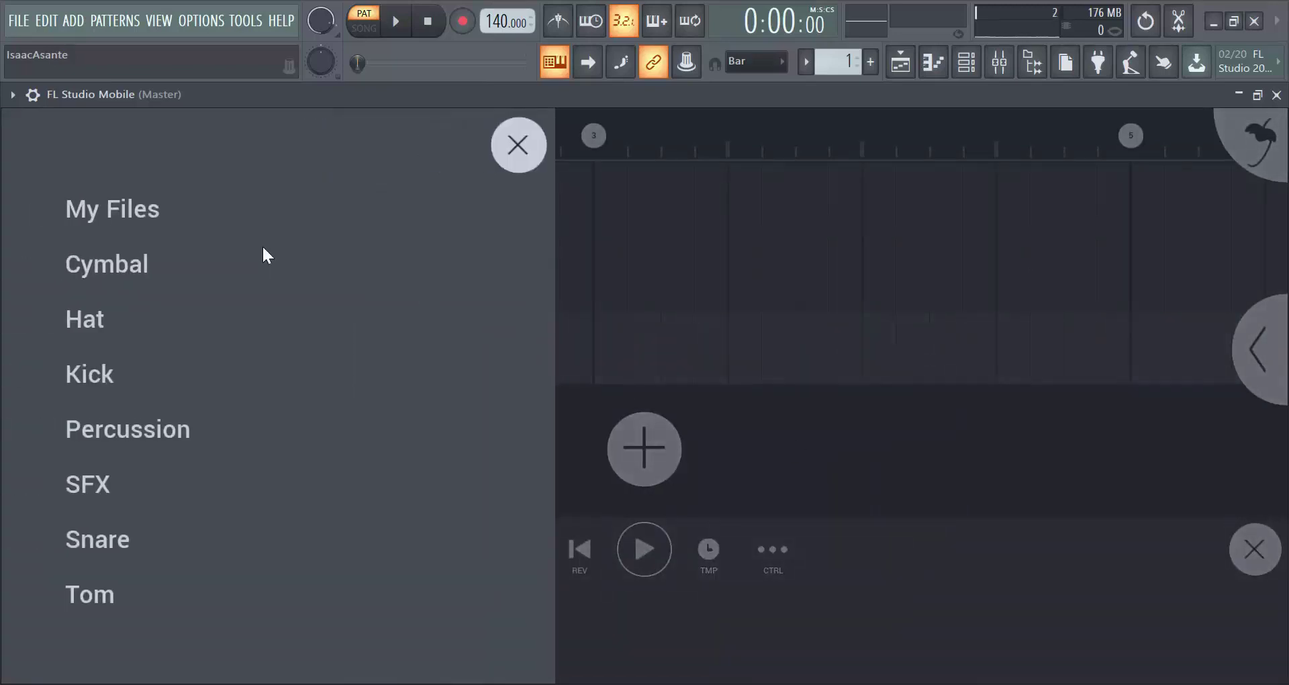
left_click(139, 266)
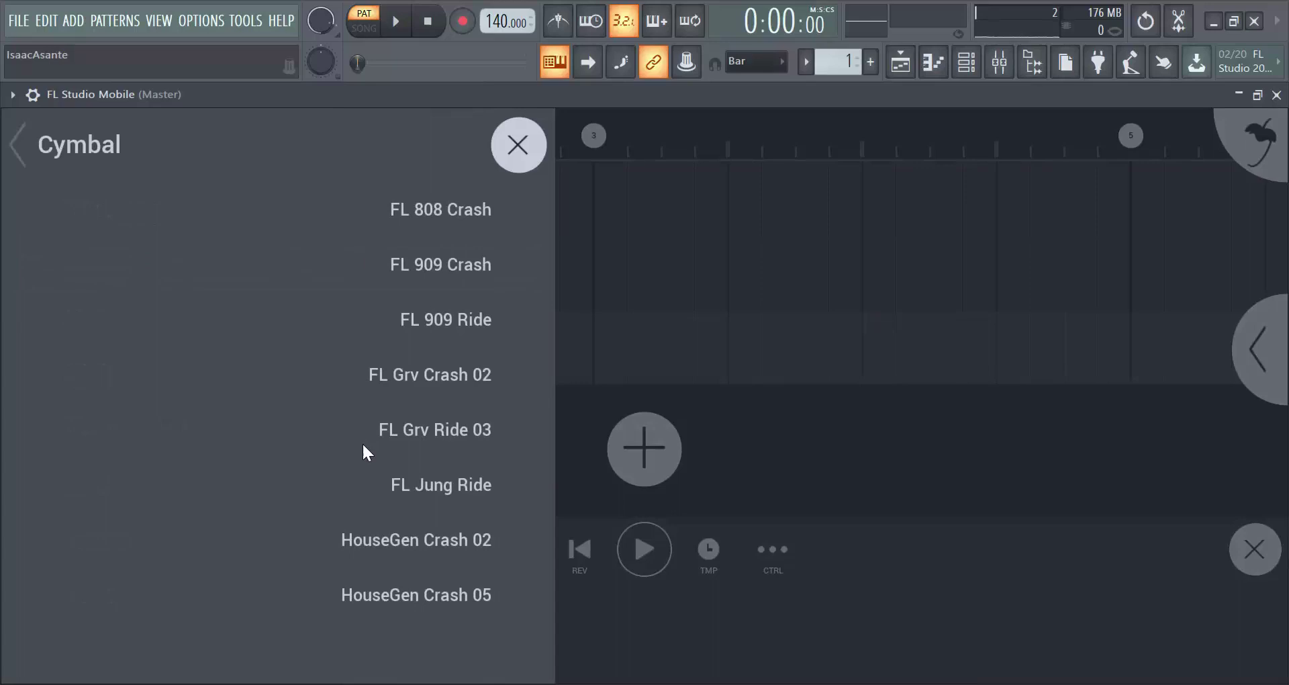
scroll(403, 288, "down", 2)
left_click(59, 139)
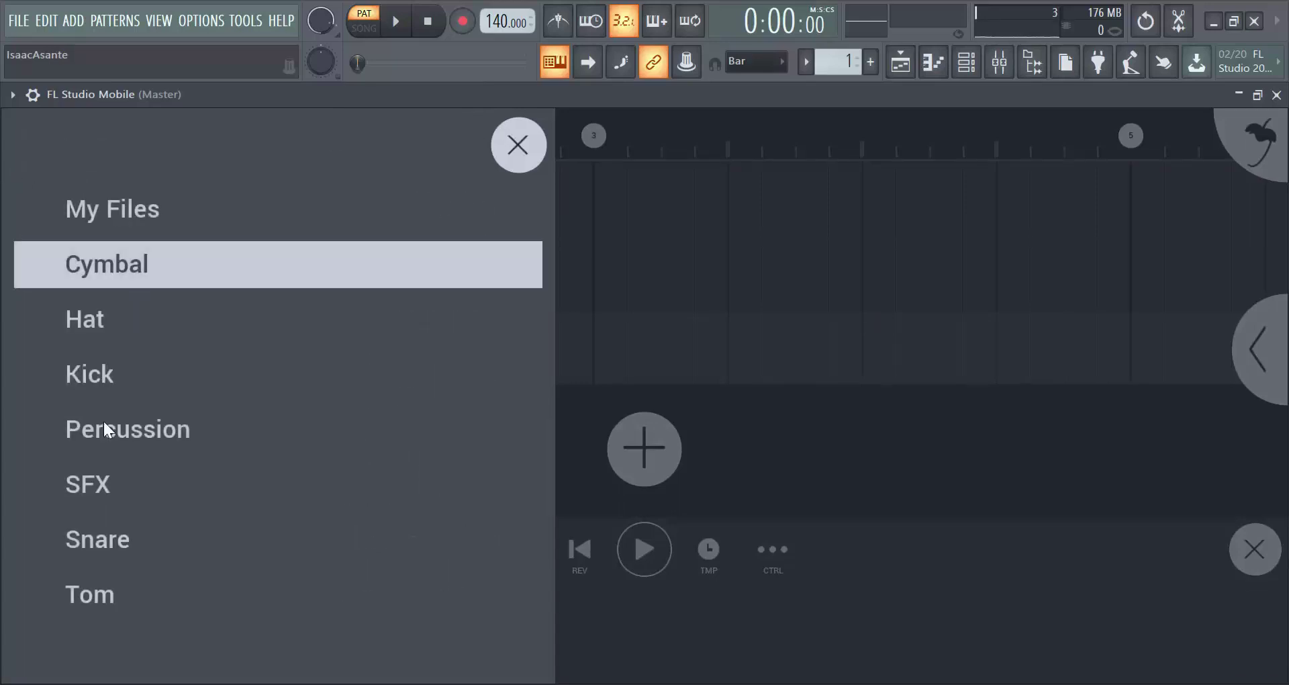
left_click(99, 528)
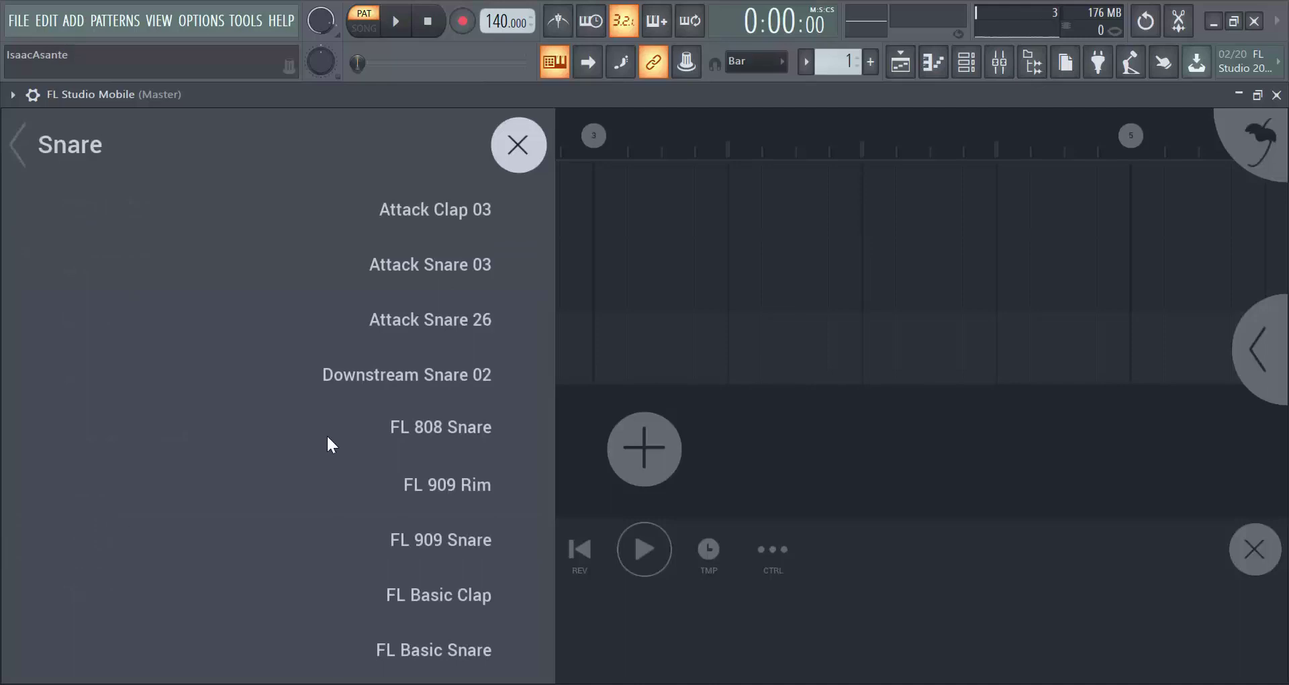
left_click_drag(327, 434, 386, 134)
left_click(59, 149)
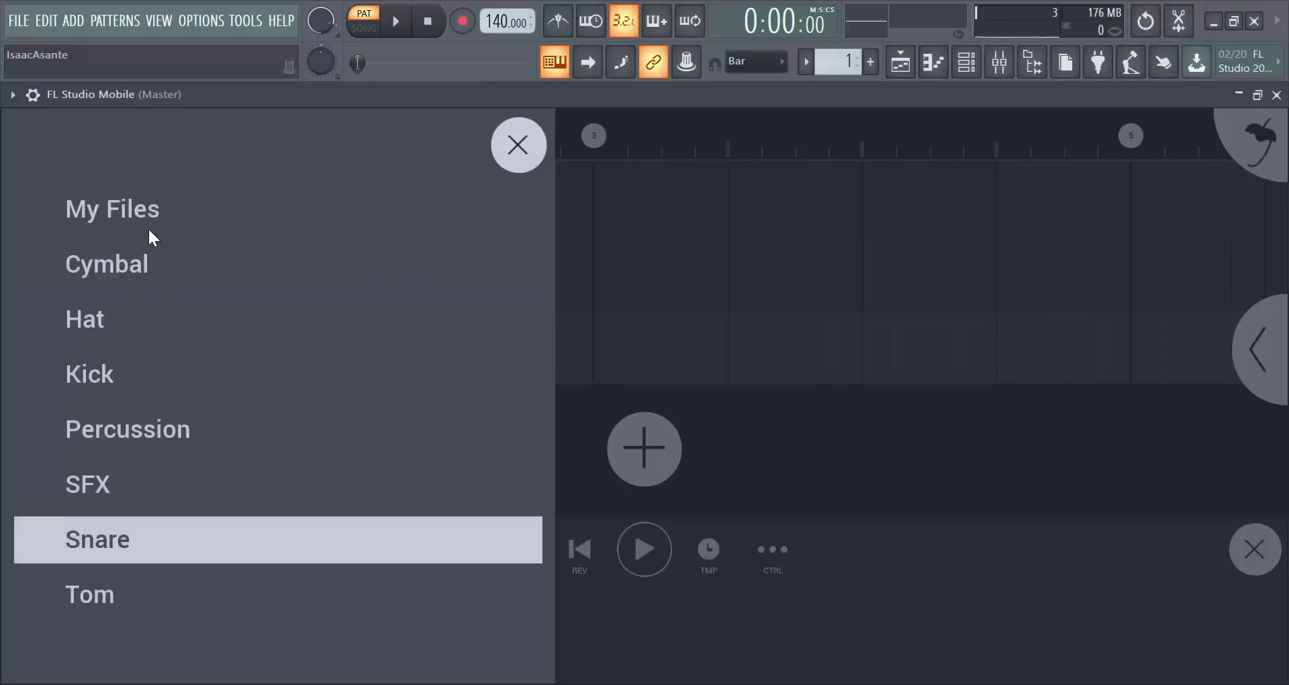
left_click(163, 208)
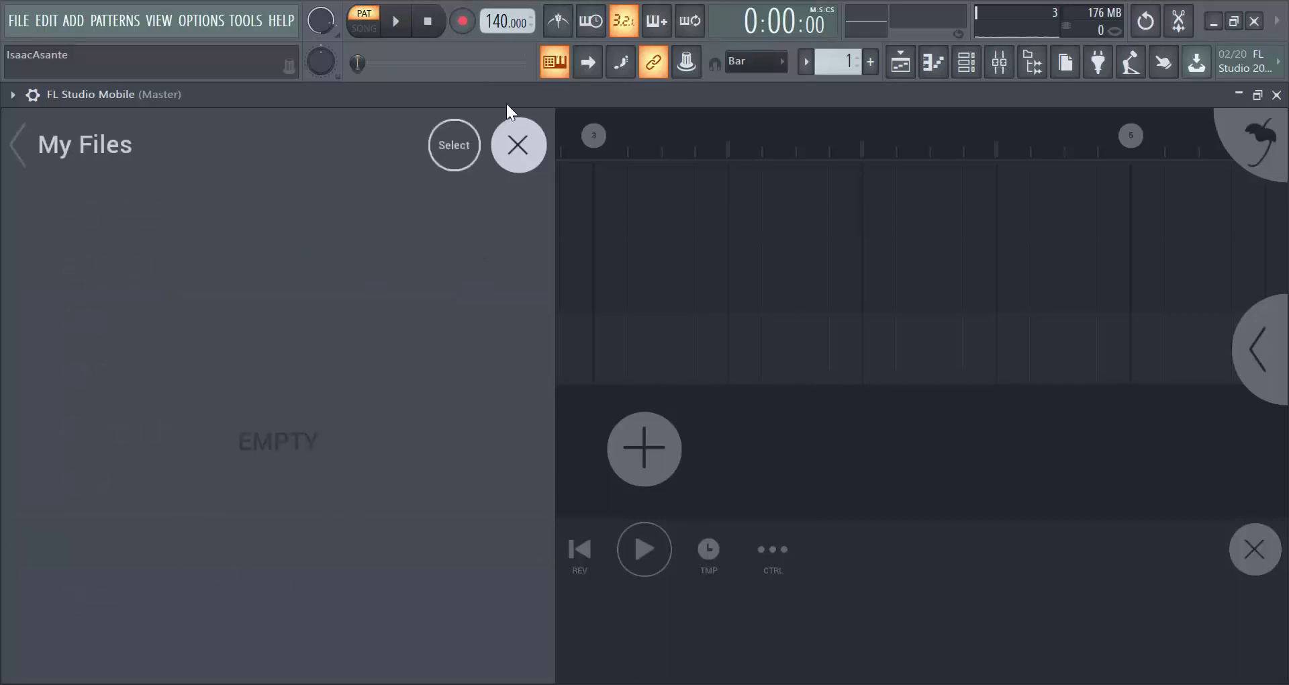
left_click(113, 146)
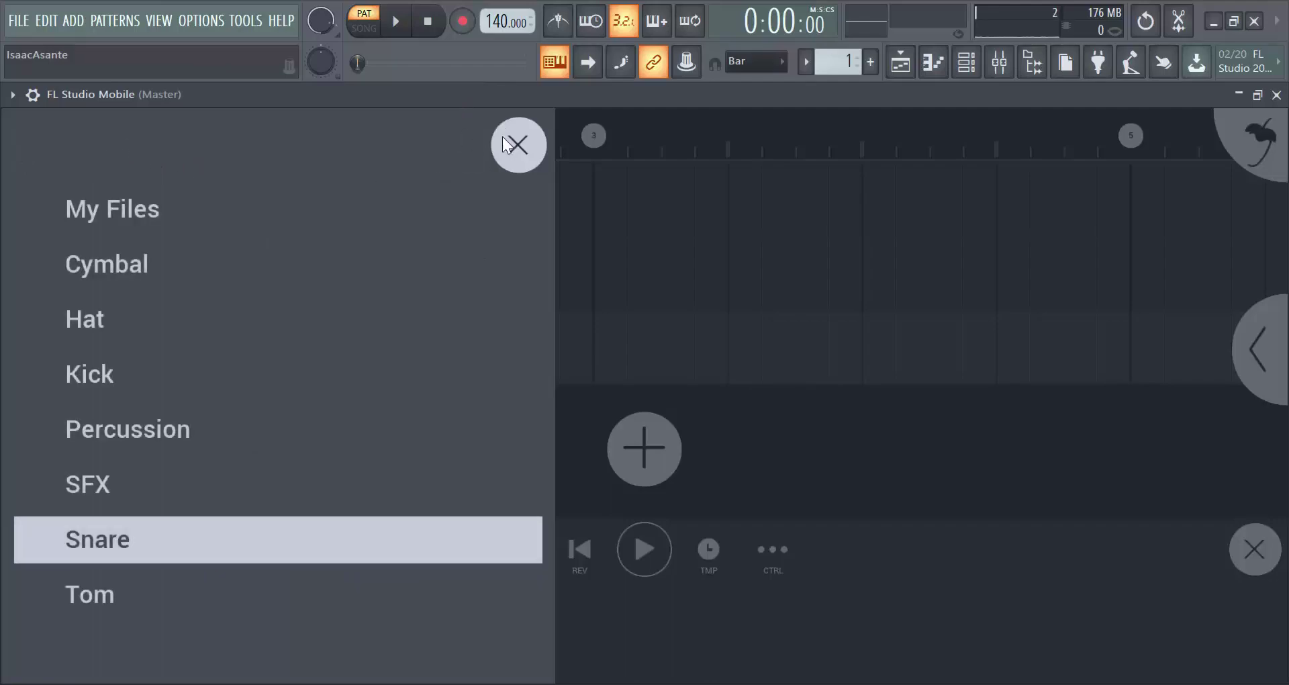
left_click(519, 146)
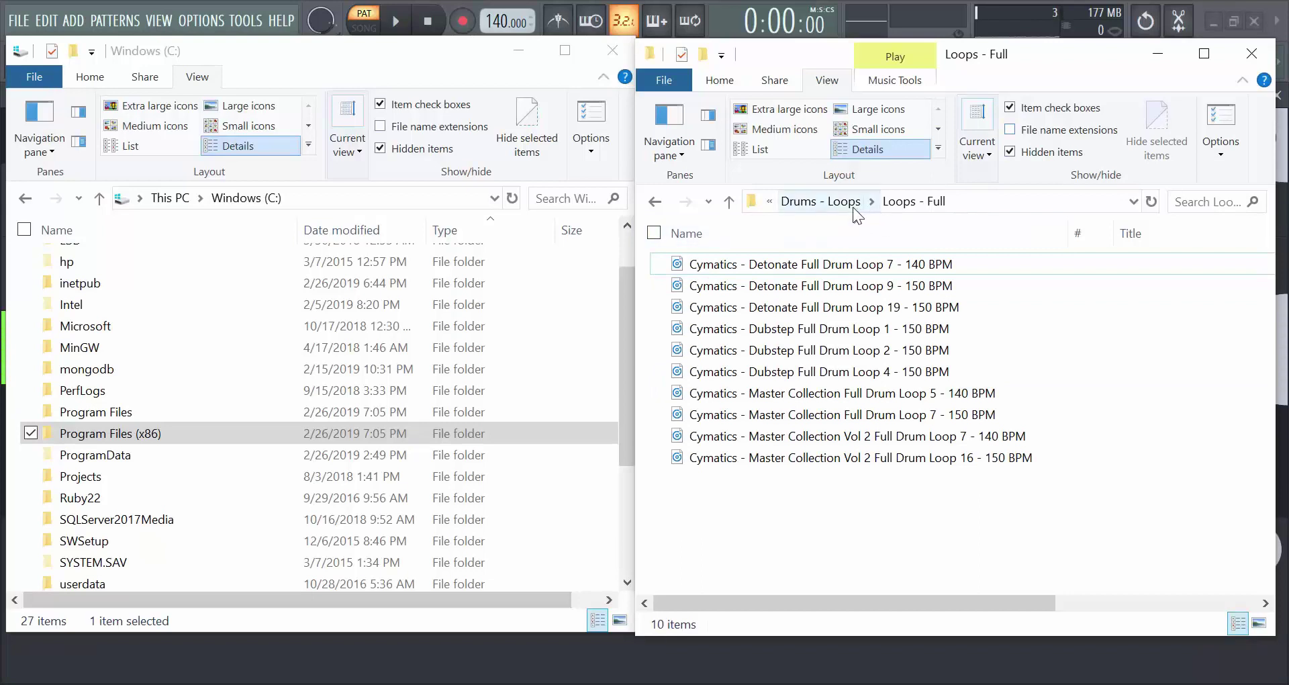
Step: Select Detonate Full Drum Loop 19, then open Program Files (x86) and Image-Line in the left window
left_click(878, 309)
left_click(880, 330)
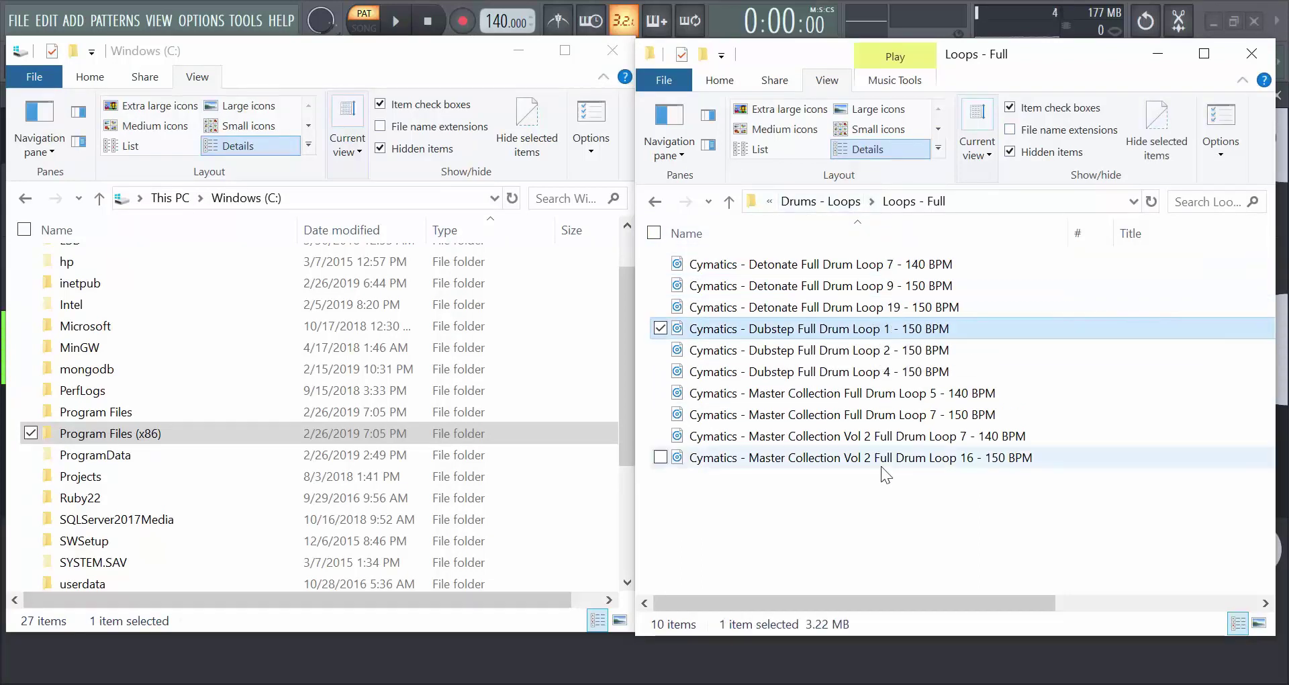
left_click(880, 308)
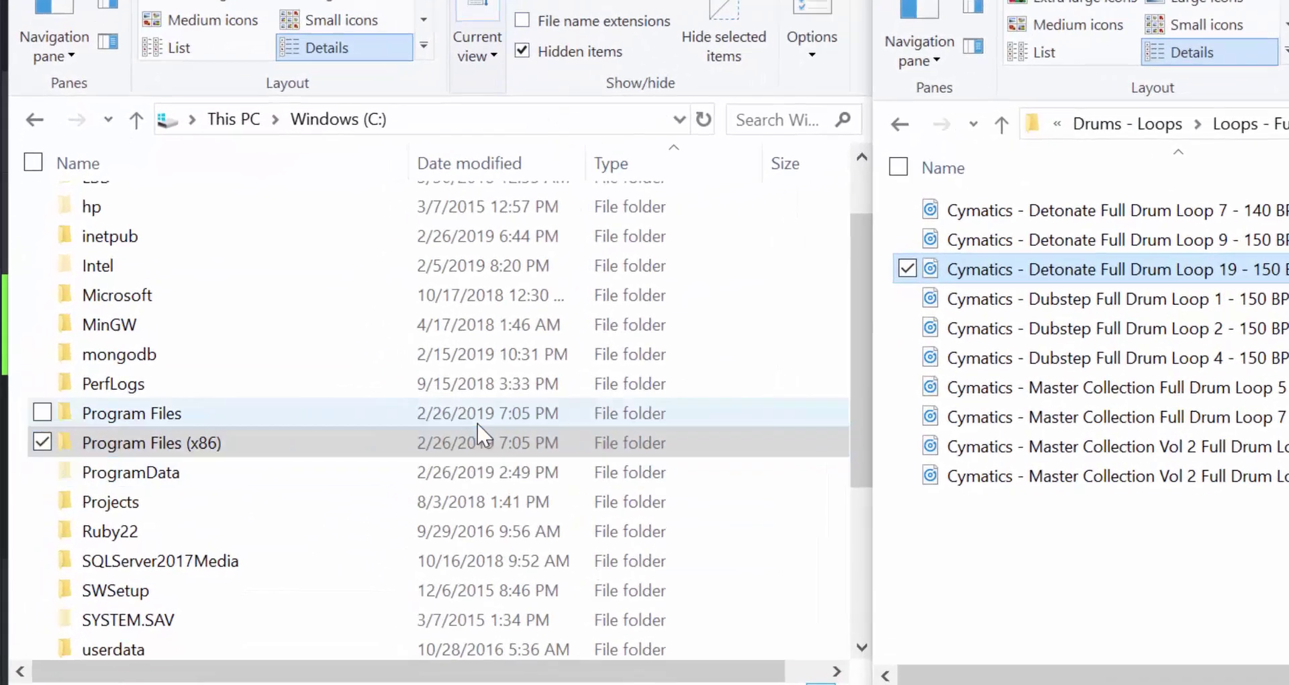
left_click(487, 440)
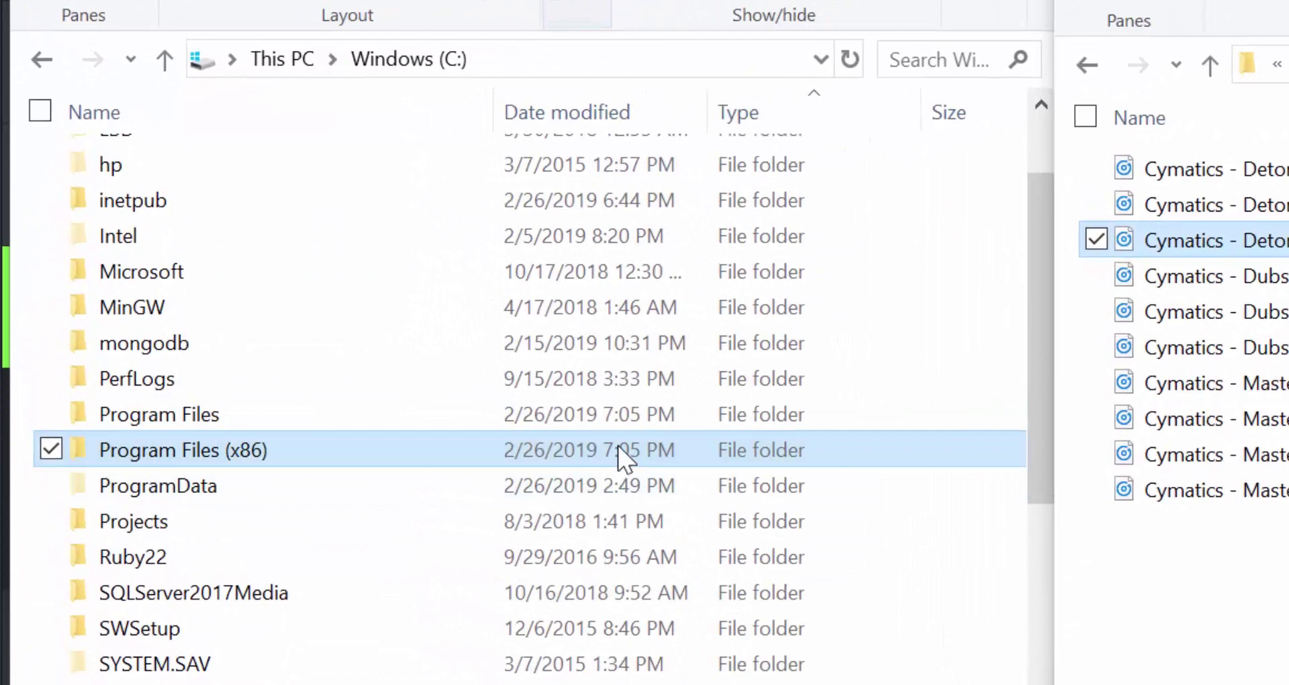
double_click(618, 446)
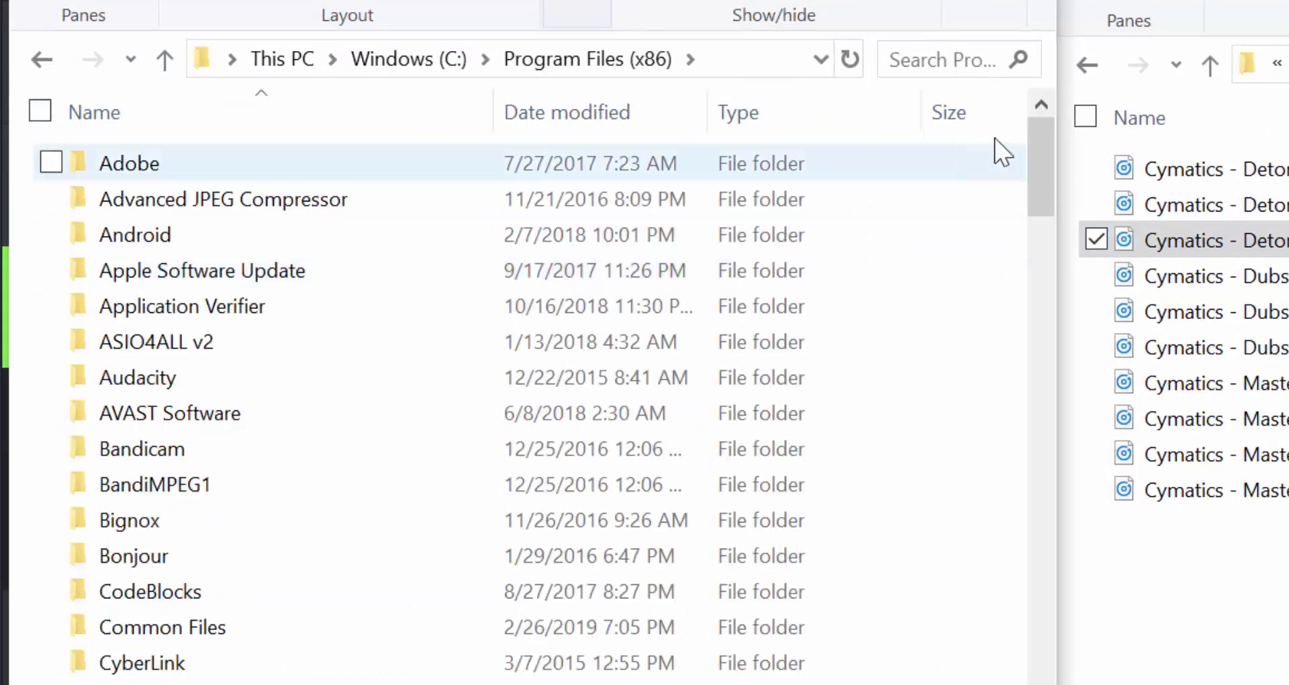
left_click_drag(1033, 152, 1033, 276)
left_click(623, 437)
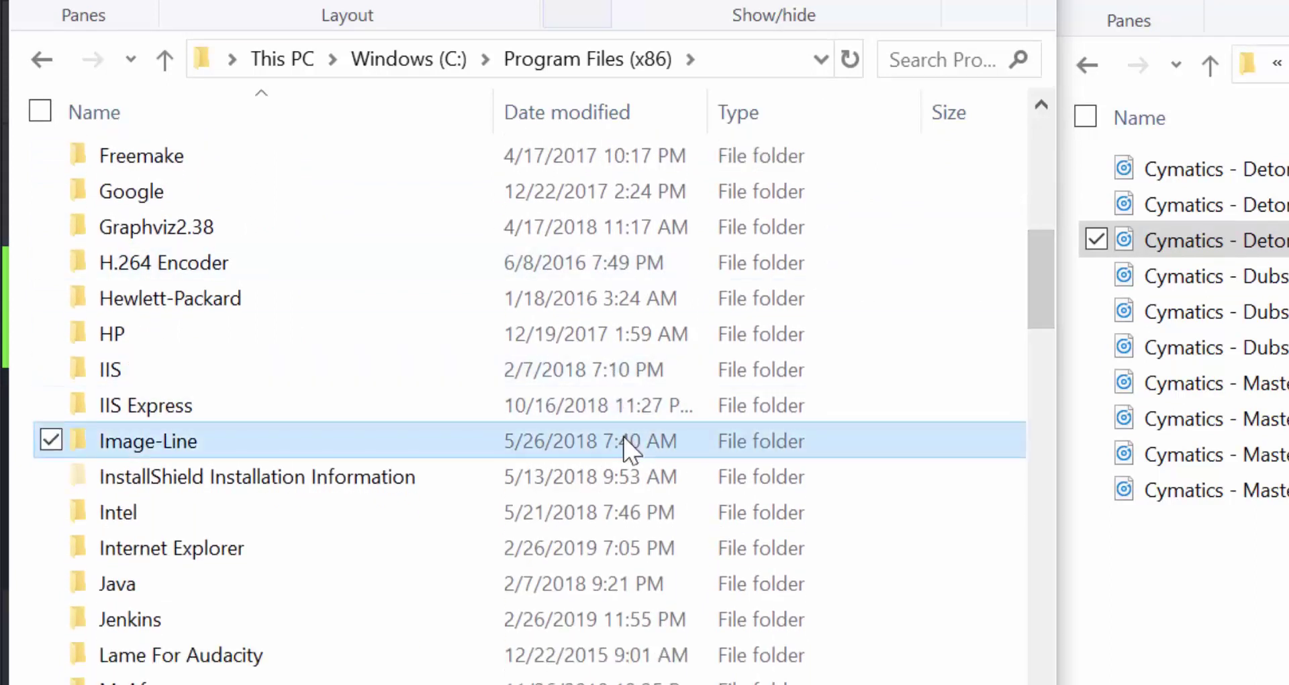
double_click(623, 436)
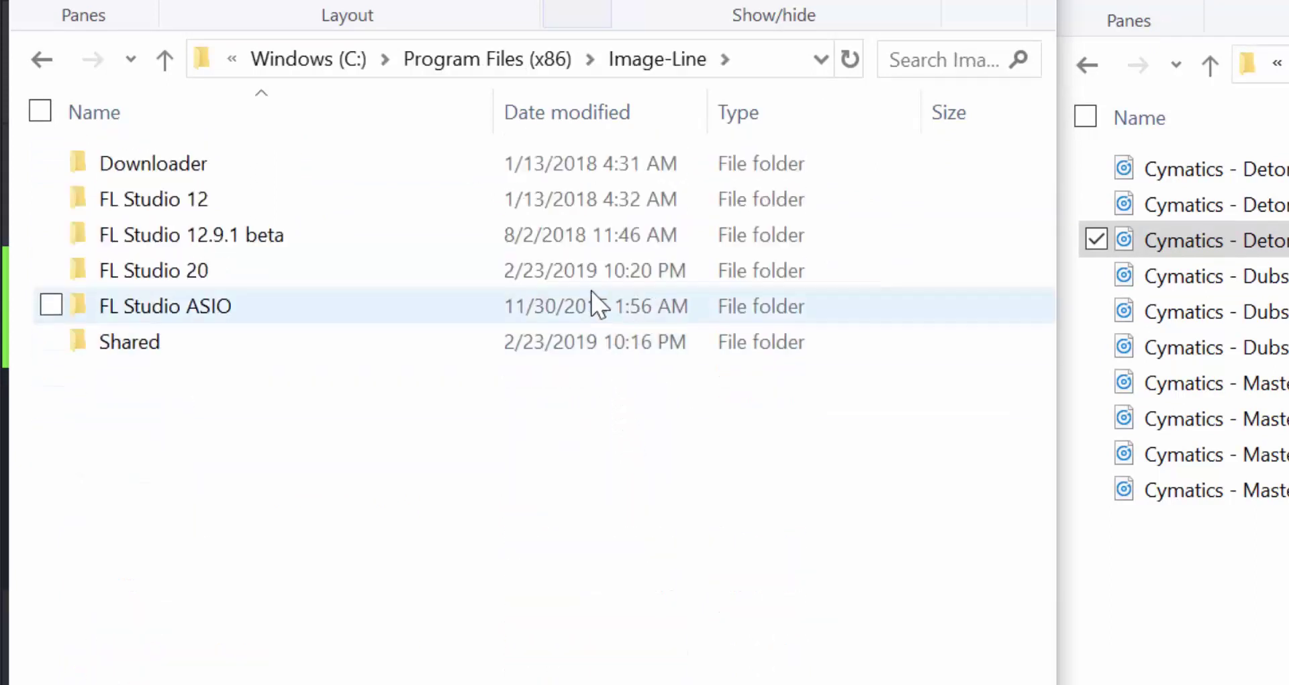
Step: Go deeper into FL Studio 20 > Plugins > Fruity > Generators
left_click(632, 264)
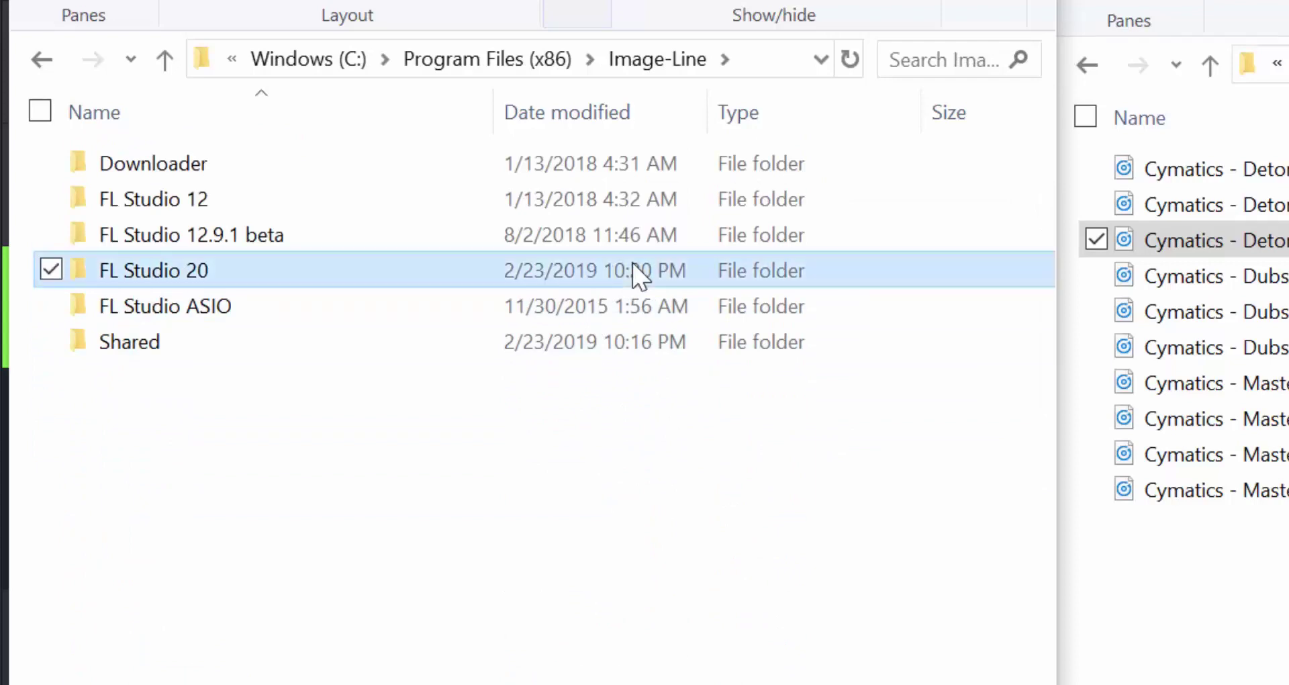
double_click(632, 268)
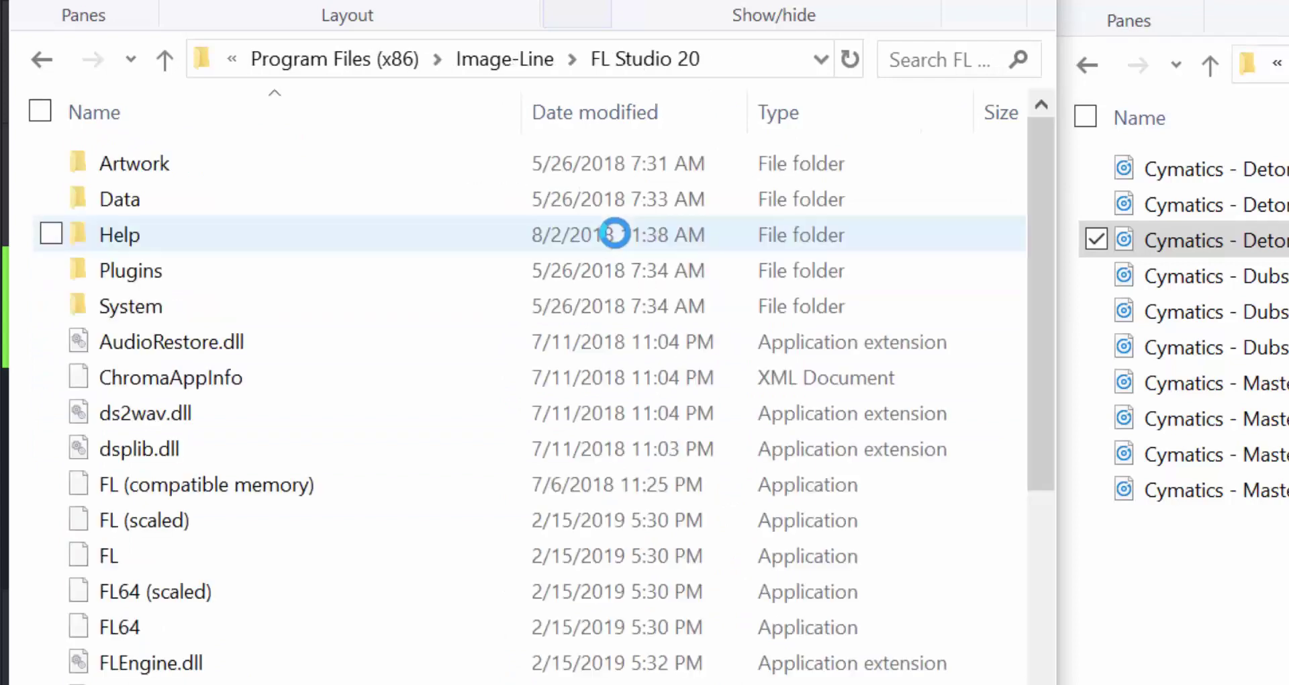
left_click(564, 265)
double_click(563, 268)
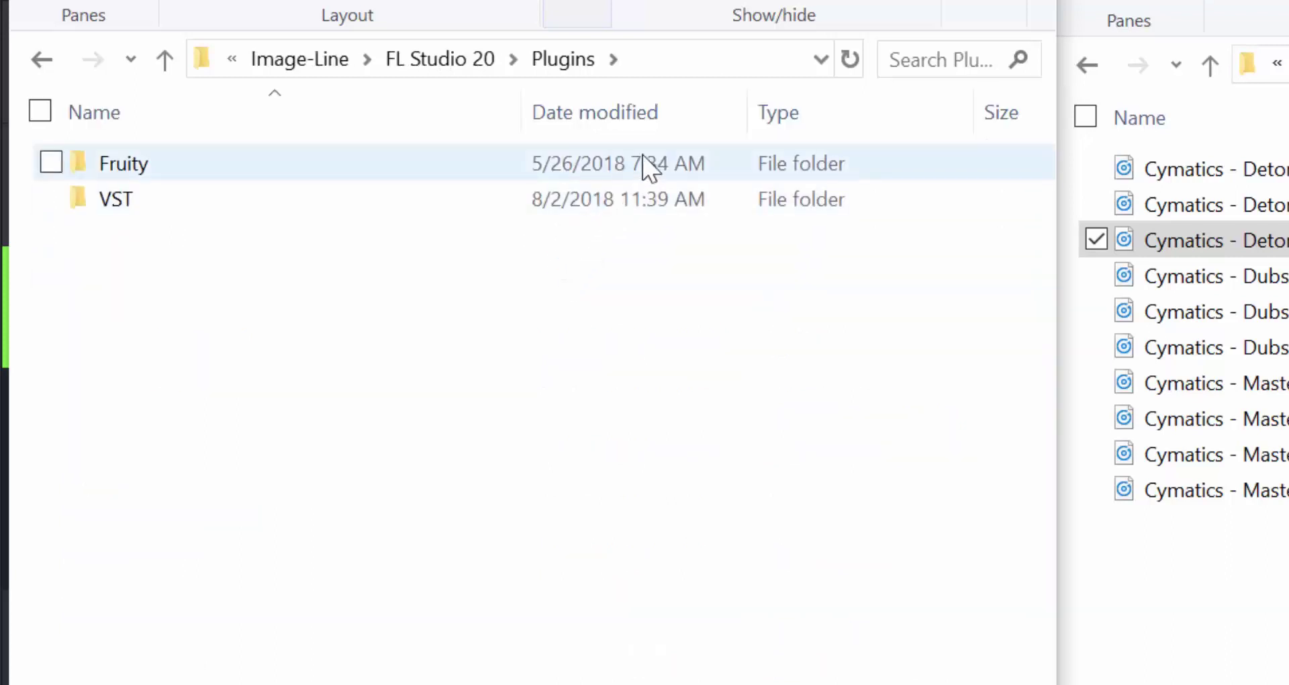
left_click(643, 156)
double_click(642, 156)
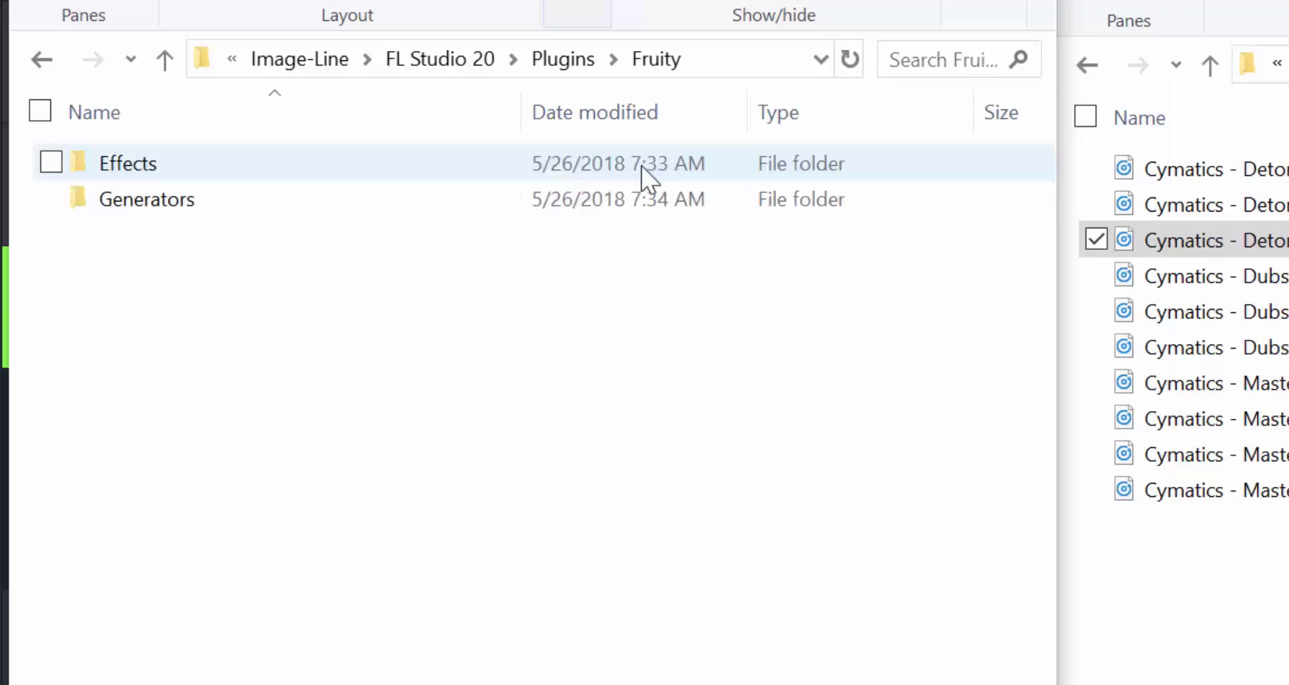
left_click(594, 209)
double_click(593, 214)
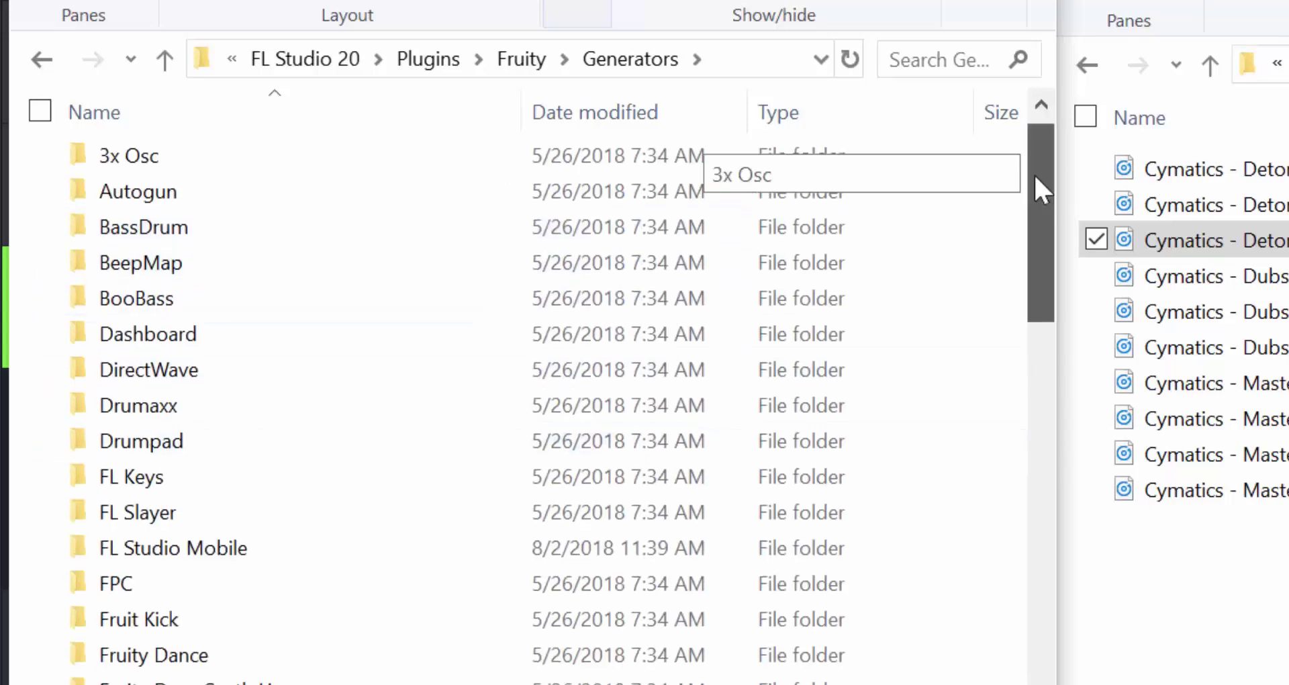
Step: Open FL Studio Mobile > LocalData > My Drumsets, which is empty
scroll(1030, 202, "down", 2)
left_click(916, 333)
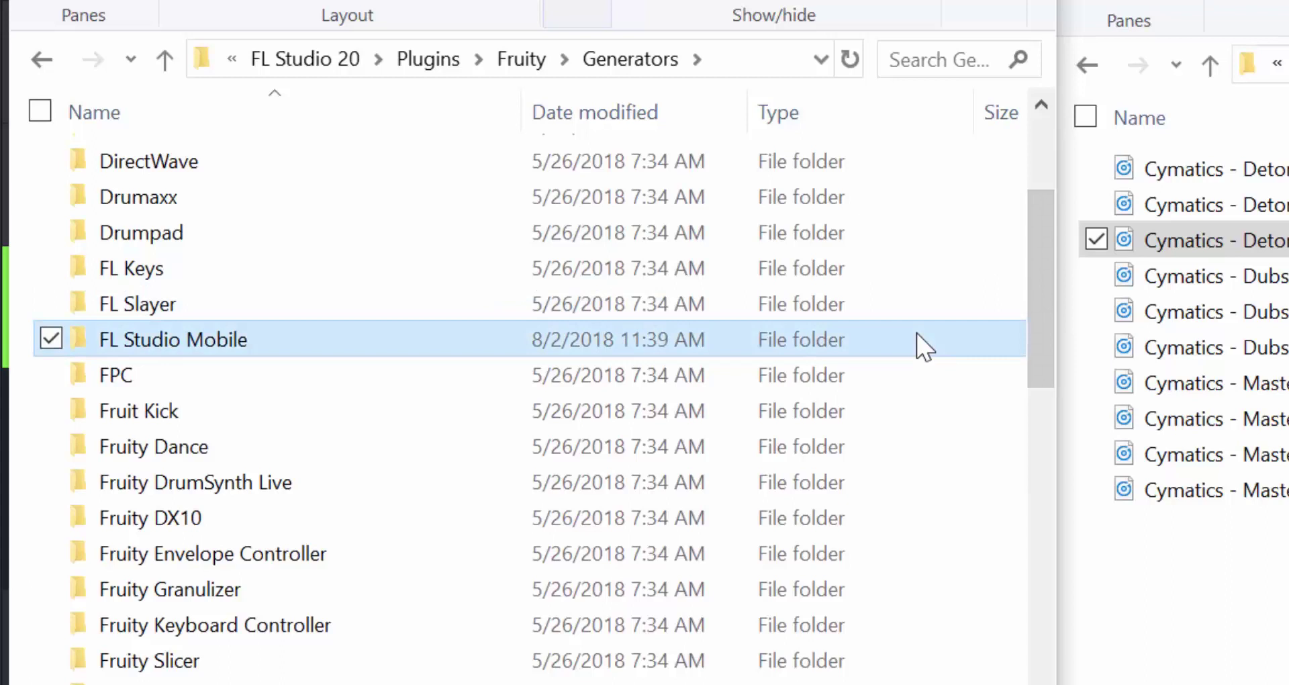
double_click(925, 346)
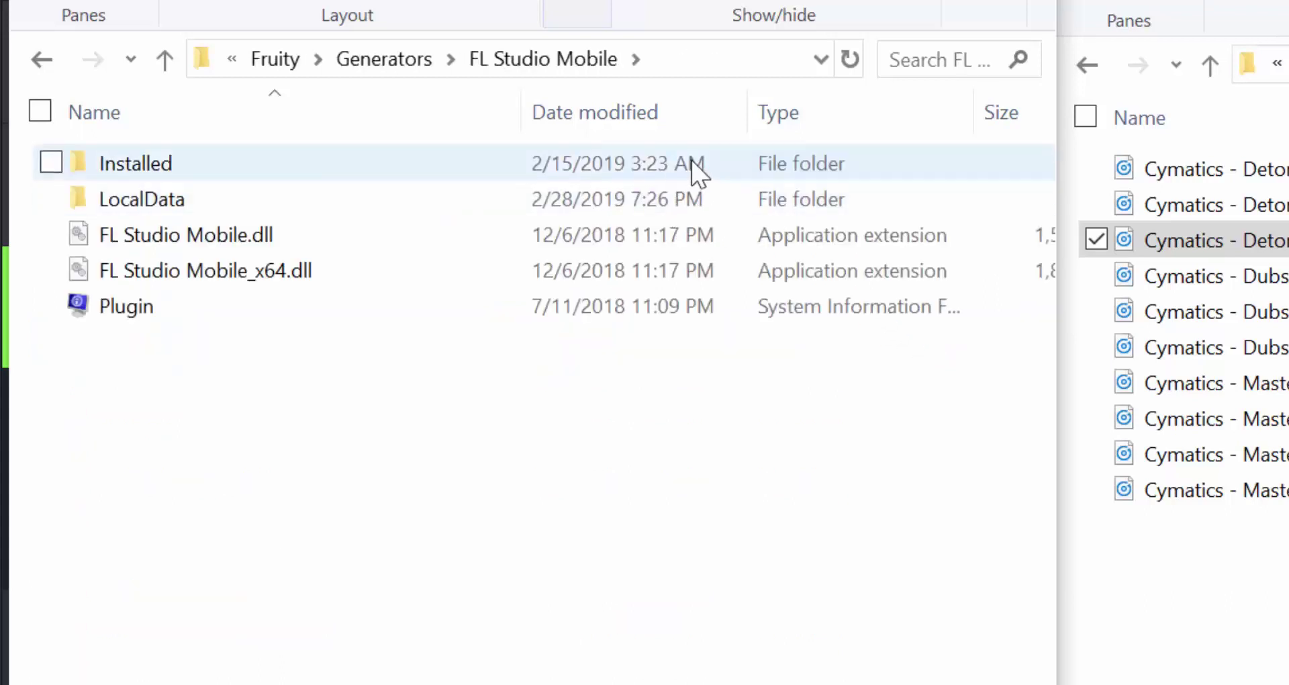
left_click(698, 200)
double_click(696, 194)
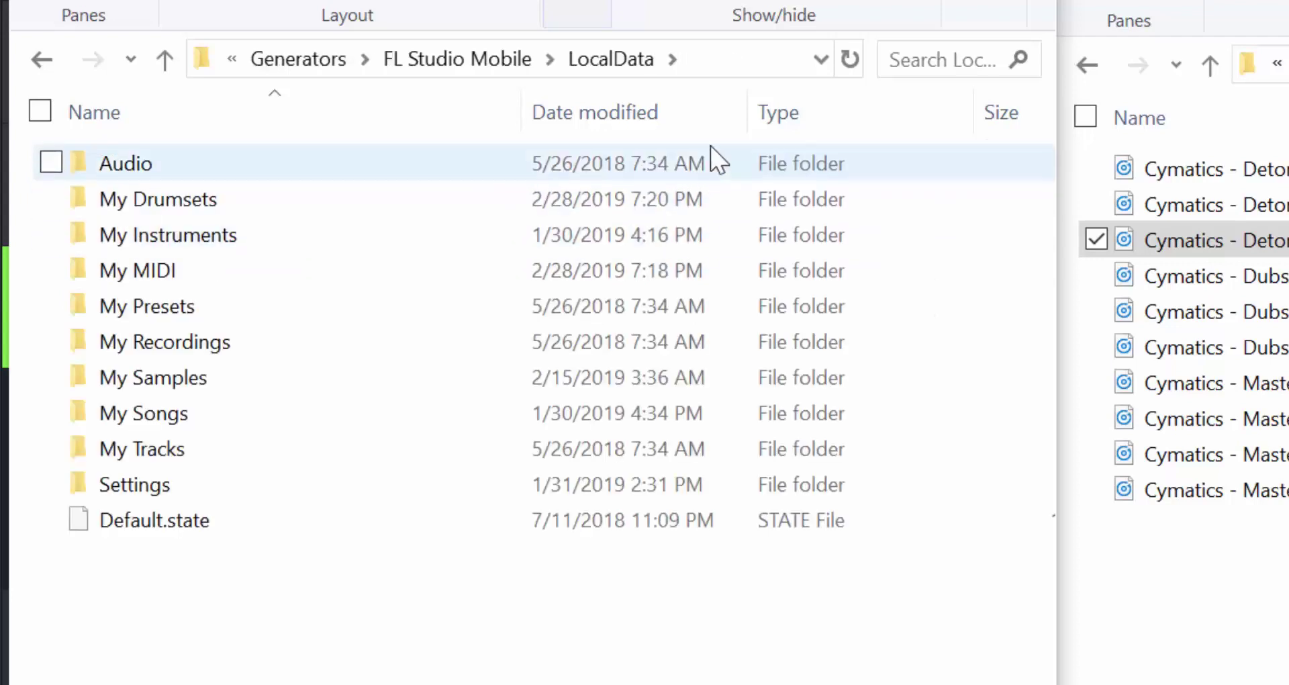
left_click(715, 202)
double_click(714, 199)
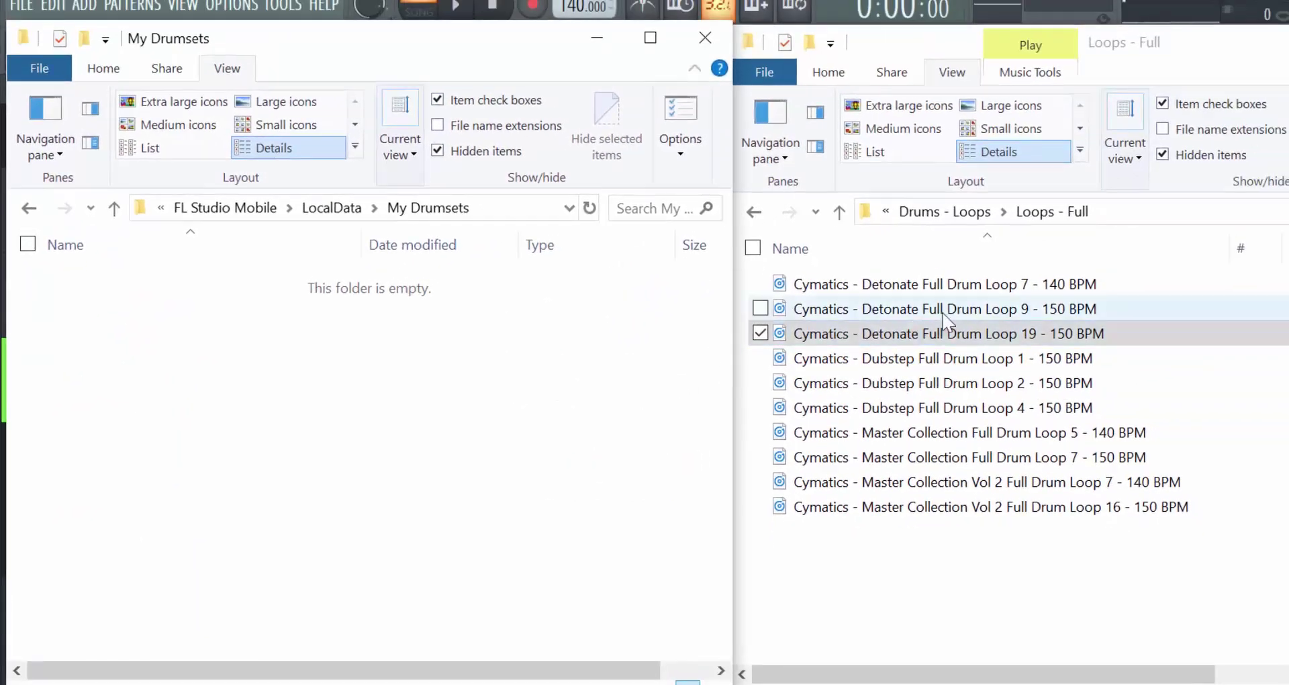
Step: Drag Detonate Full Drum Loop 19 into My Drumsets, then undo that move
left_click(942, 313)
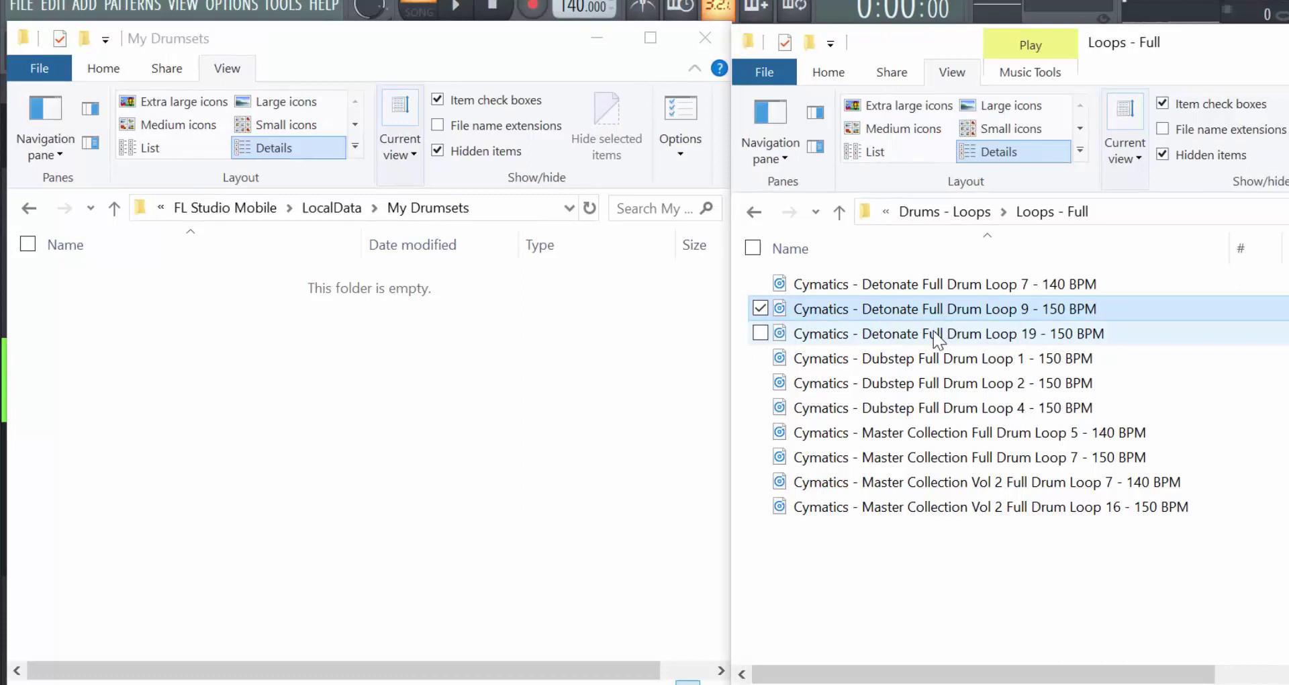
left_click(931, 335)
left_click_drag(933, 339, 321, 392)
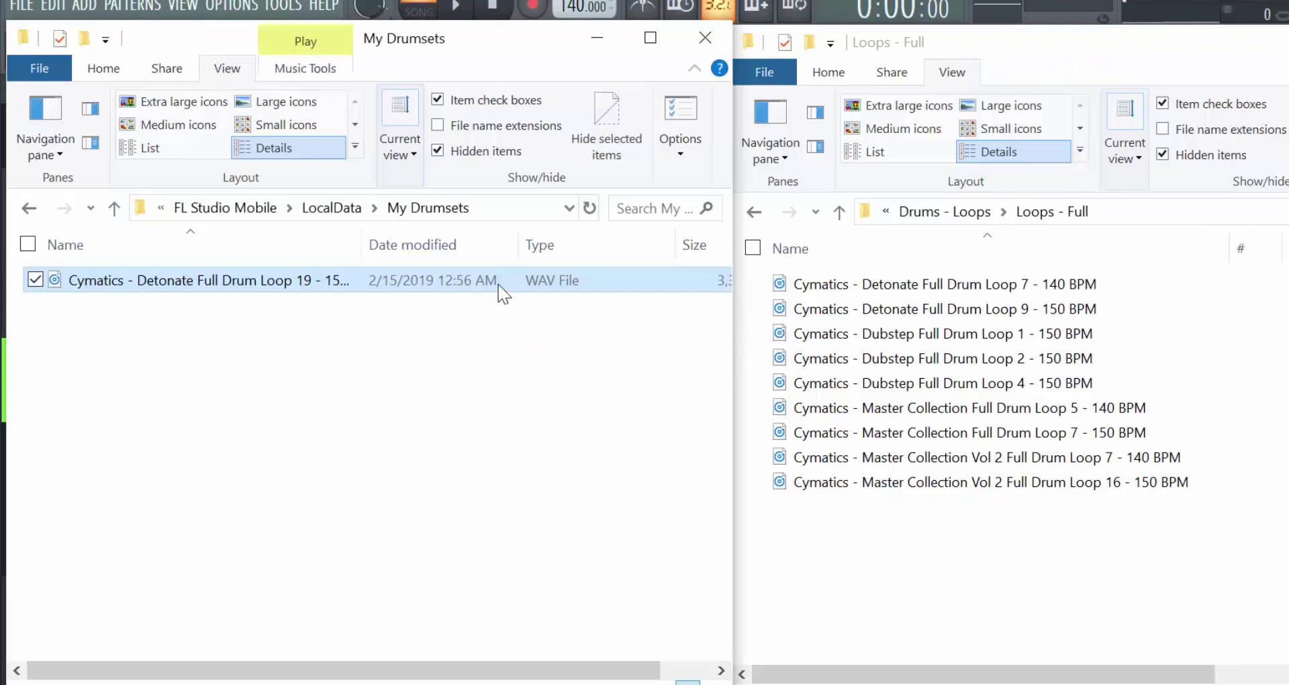
key("ctrl+z")
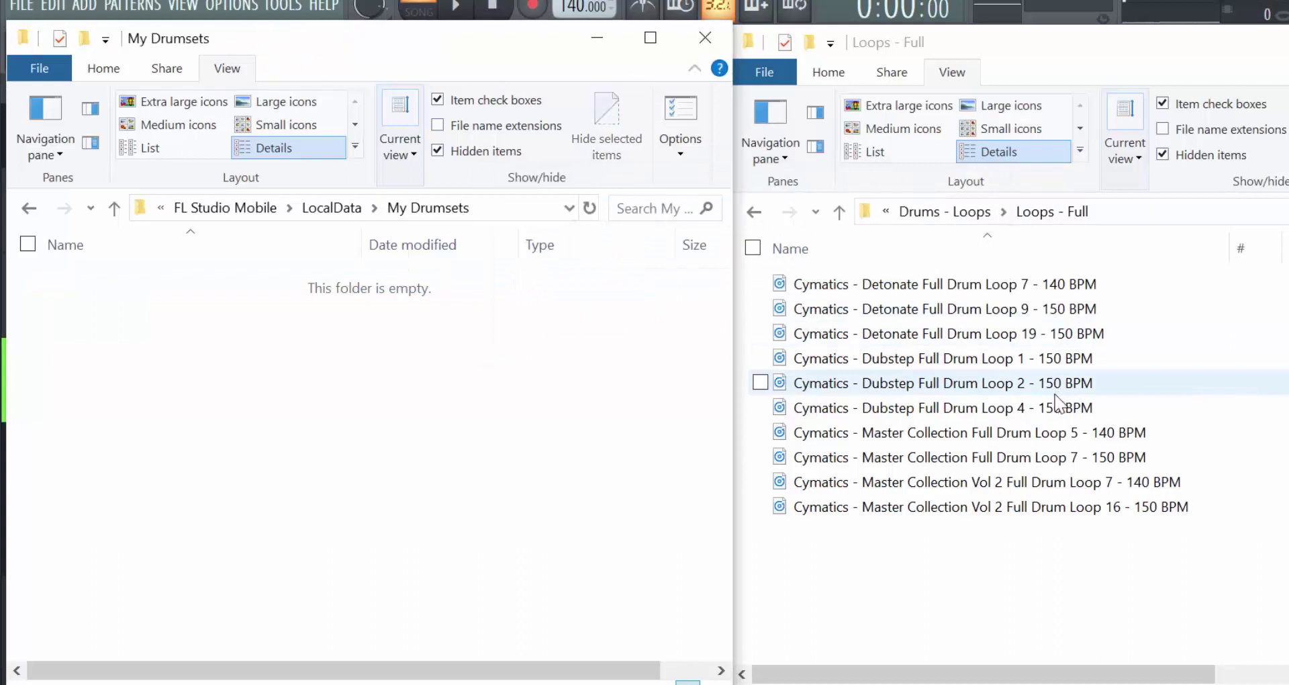
Step: Copy Detonate Full Drum Loop 19 from Loops - Full and paste it into My Drumsets
left_click(1047, 310)
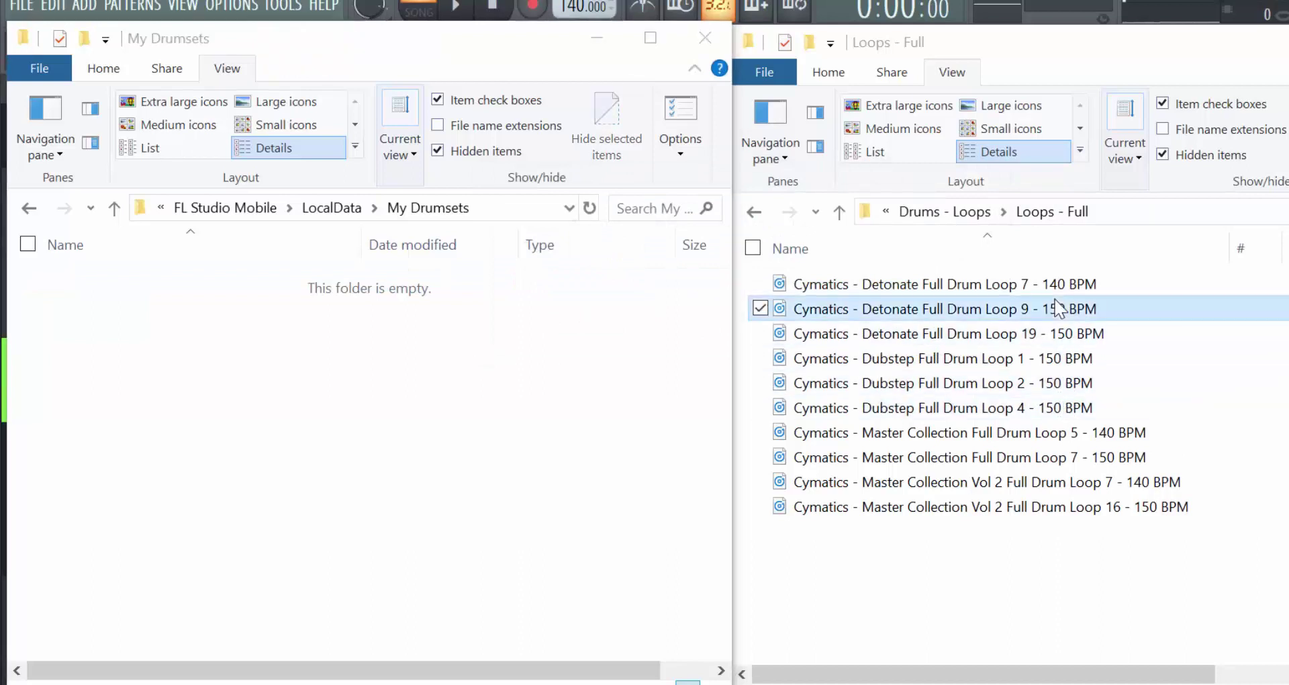
left_click(1041, 335)
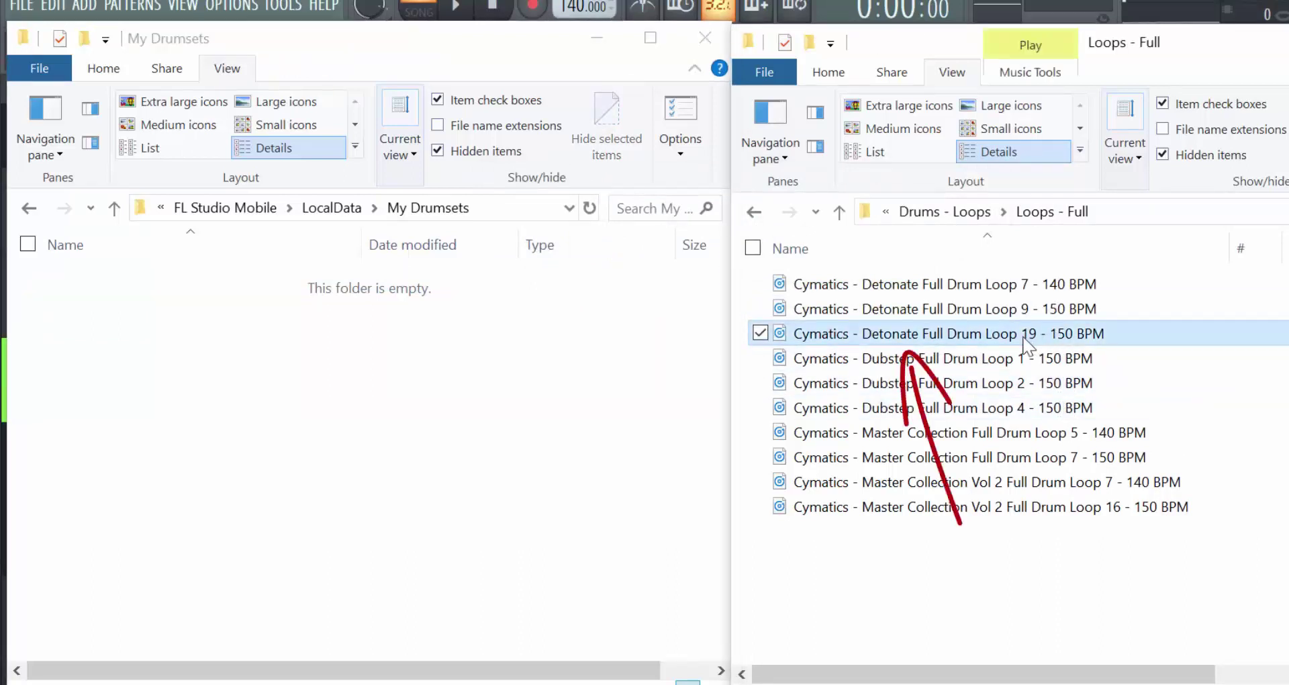
left_click(1027, 336)
key("ctrl+c")
key("Escape")
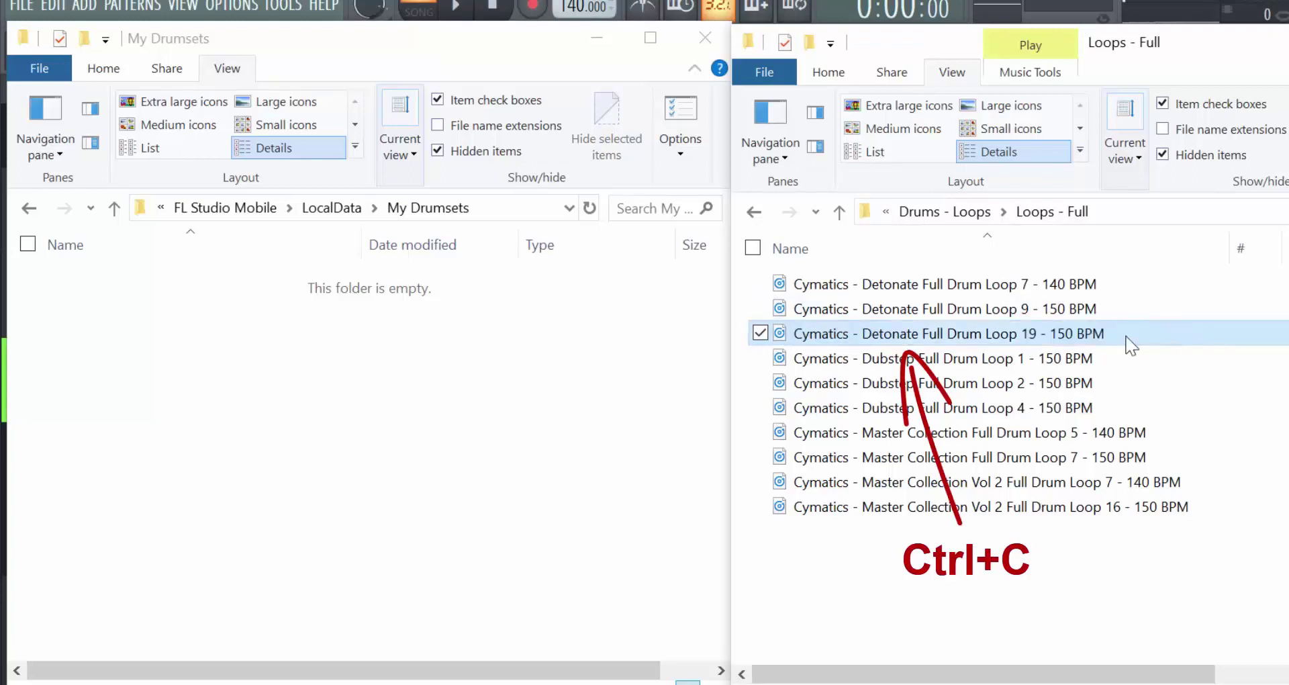
left_click(527, 384)
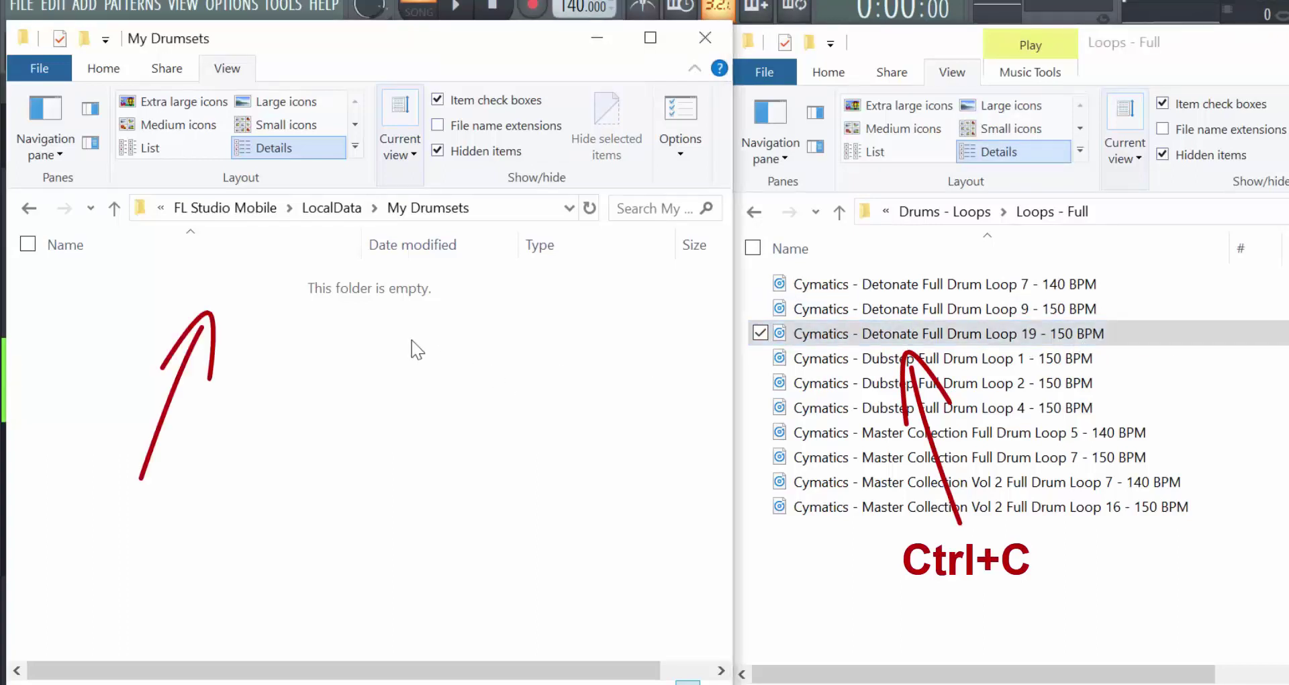
key("ctrl+v")
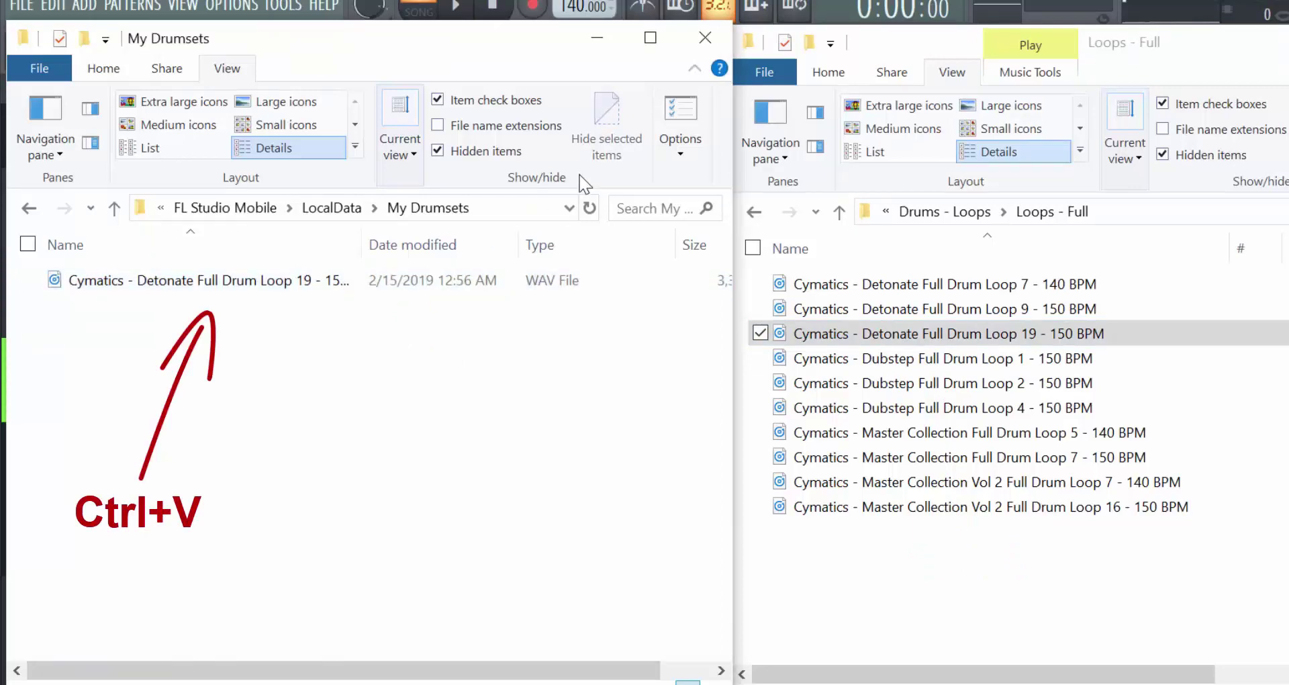
Step: Minimize both Explorer windows, then check My Files in the Audio Clip browser, which is still EMPTY
left_click(595, 37)
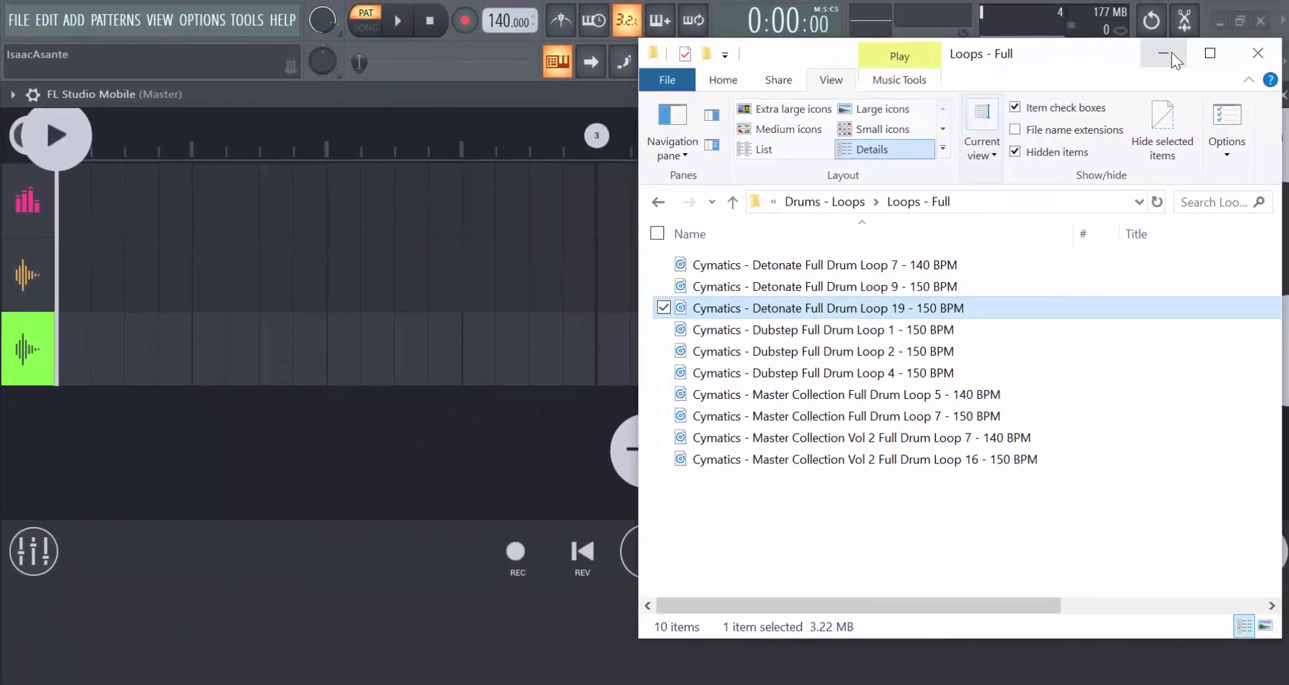
left_click(1171, 54)
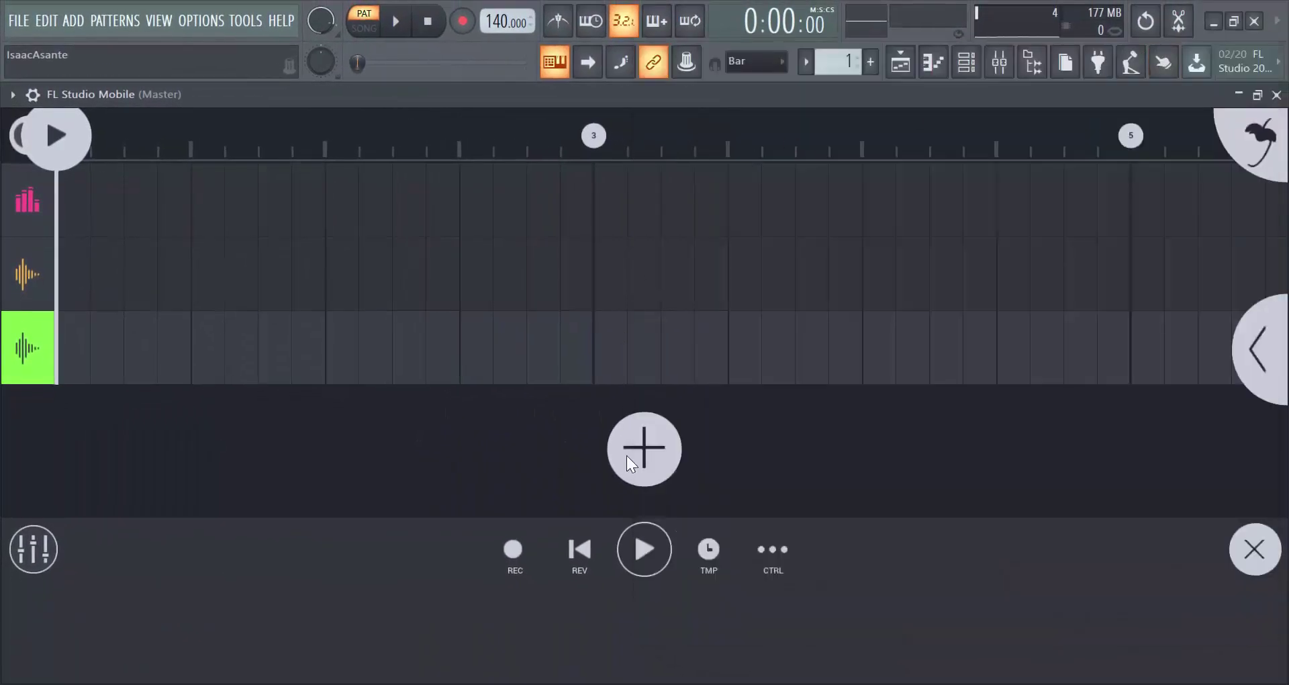
left_click(627, 455)
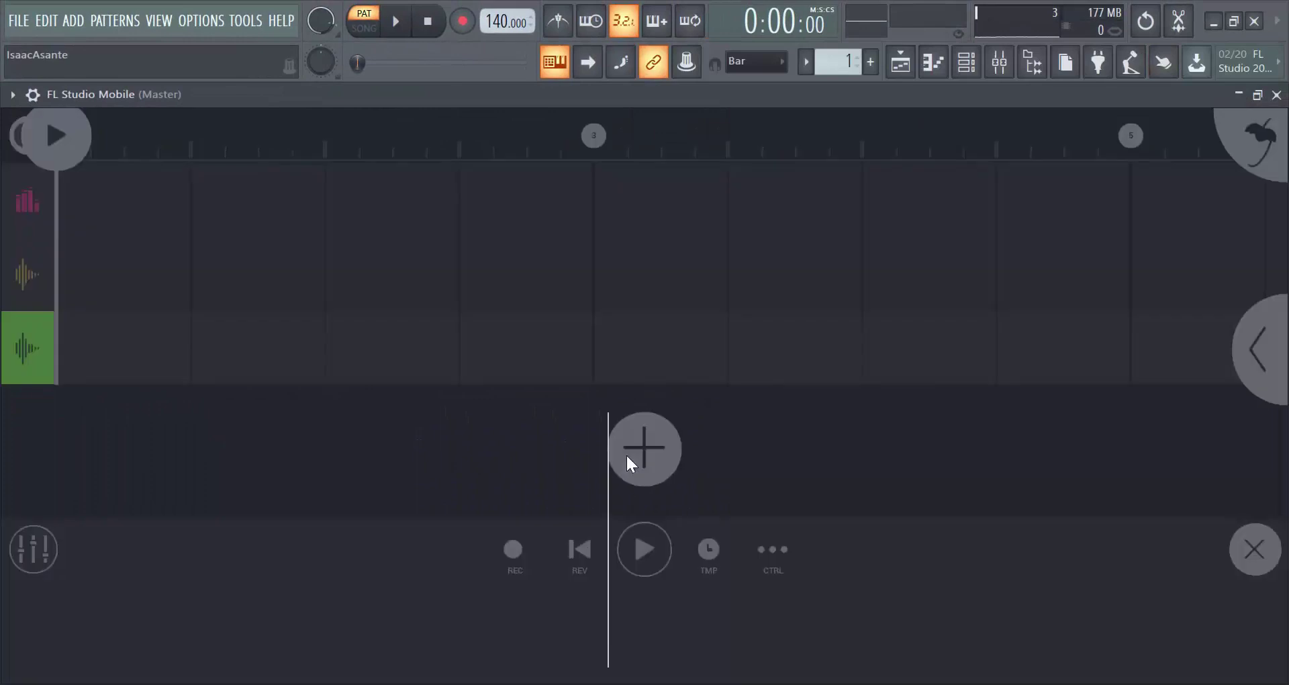
left_click(827, 524)
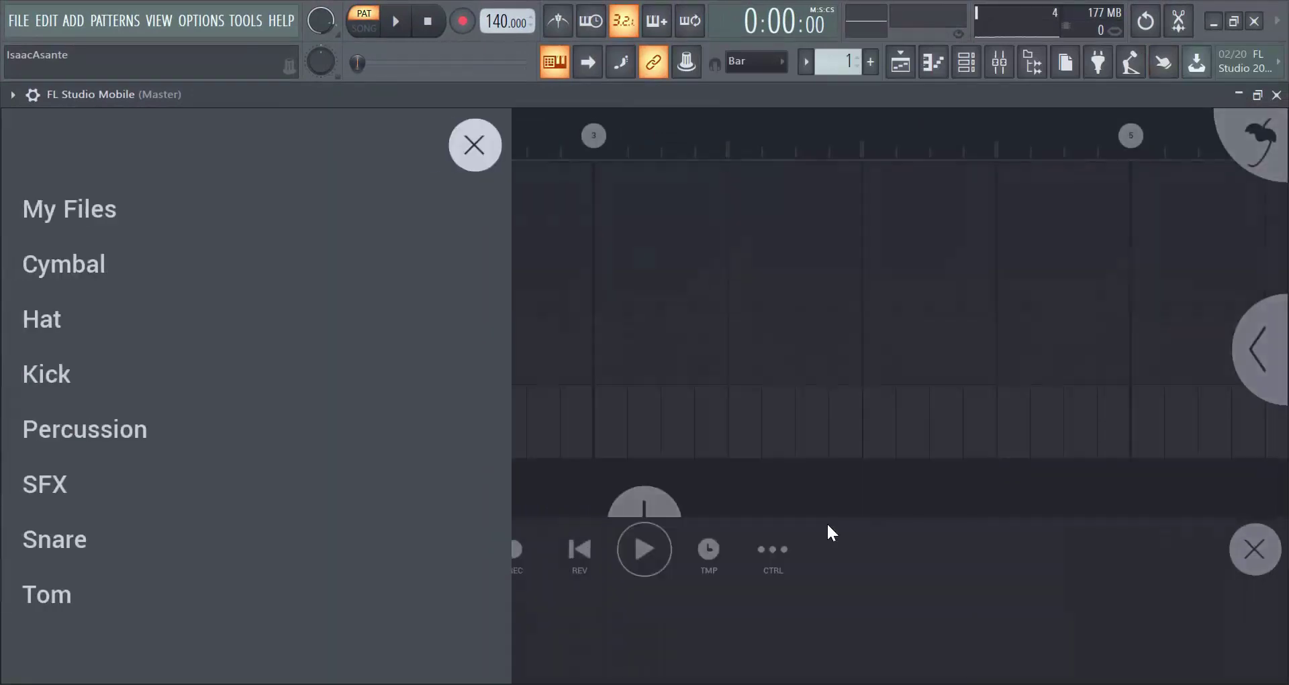
left_click(159, 214)
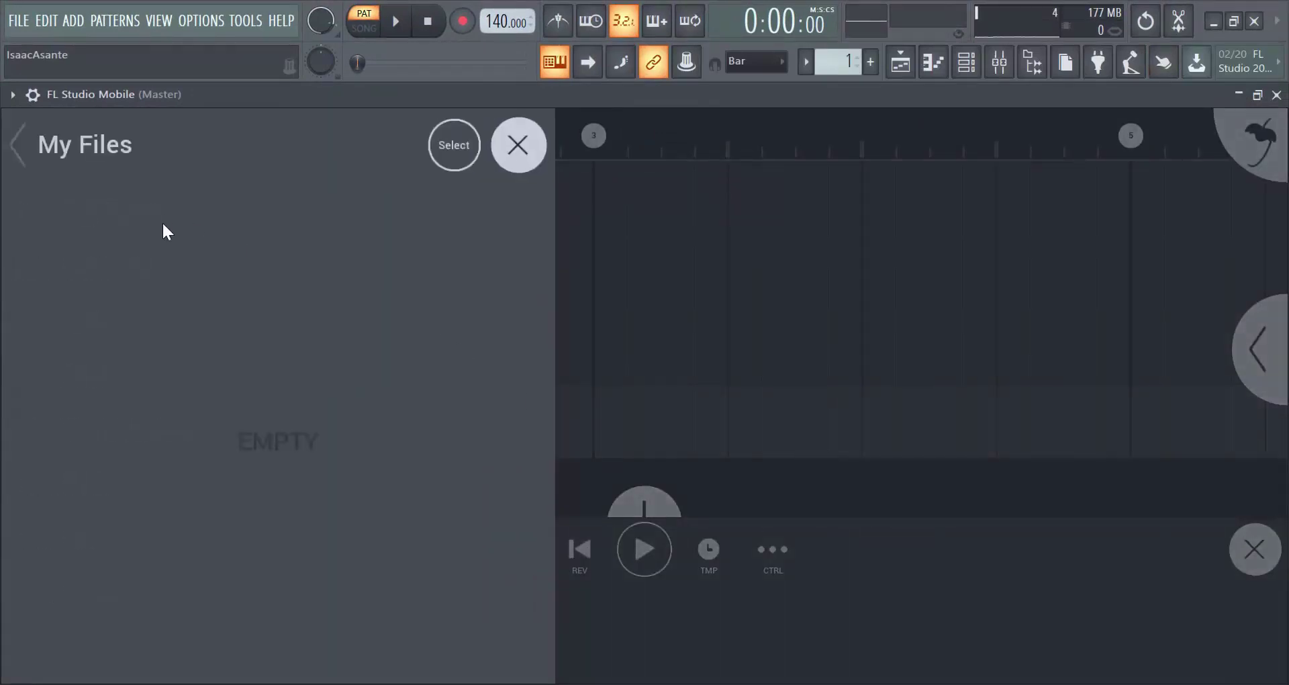
left_click(58, 142)
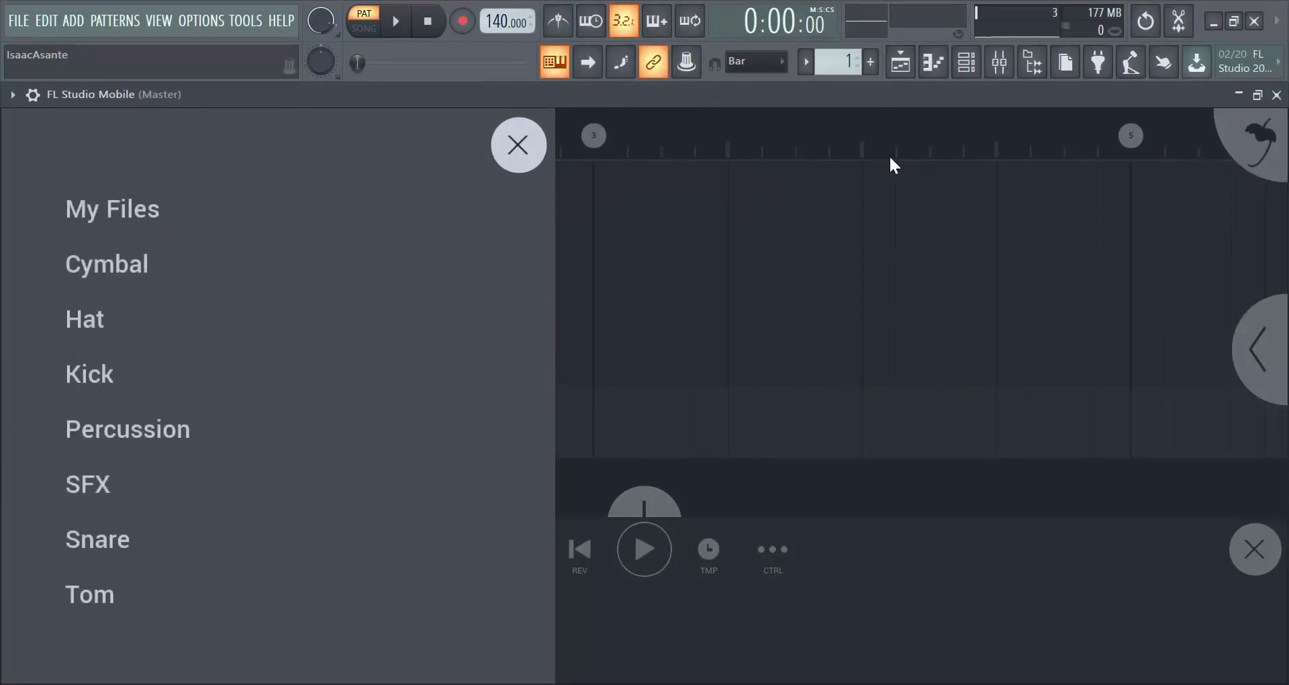
left_click(514, 148)
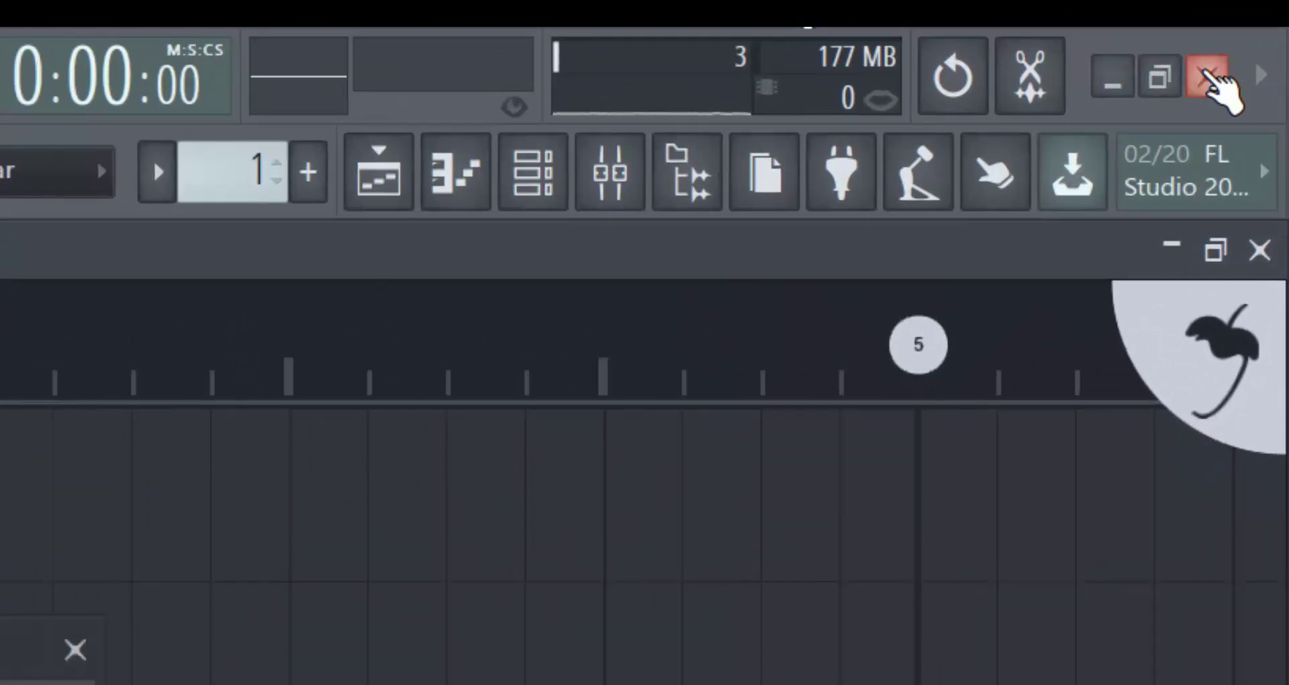
Step: Close FL Studio without saving untitled.flp and relaunch FL Studio 20
left_click(1207, 75)
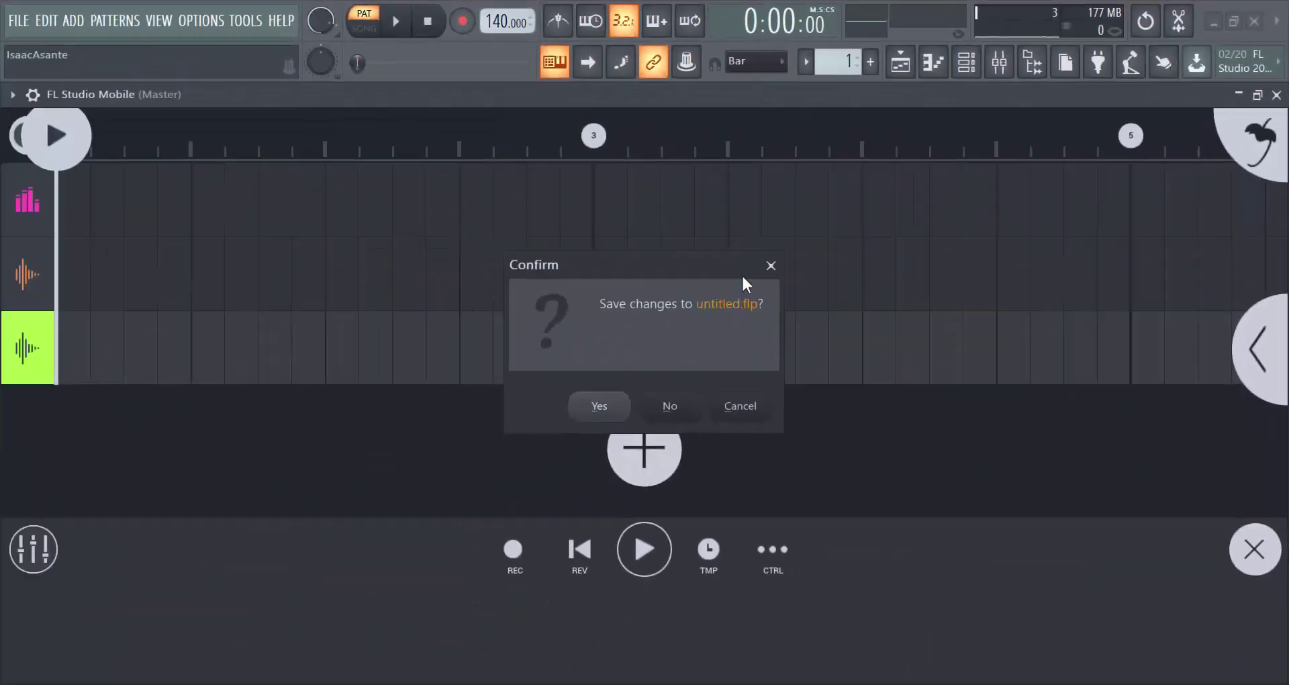
left_click(674, 406)
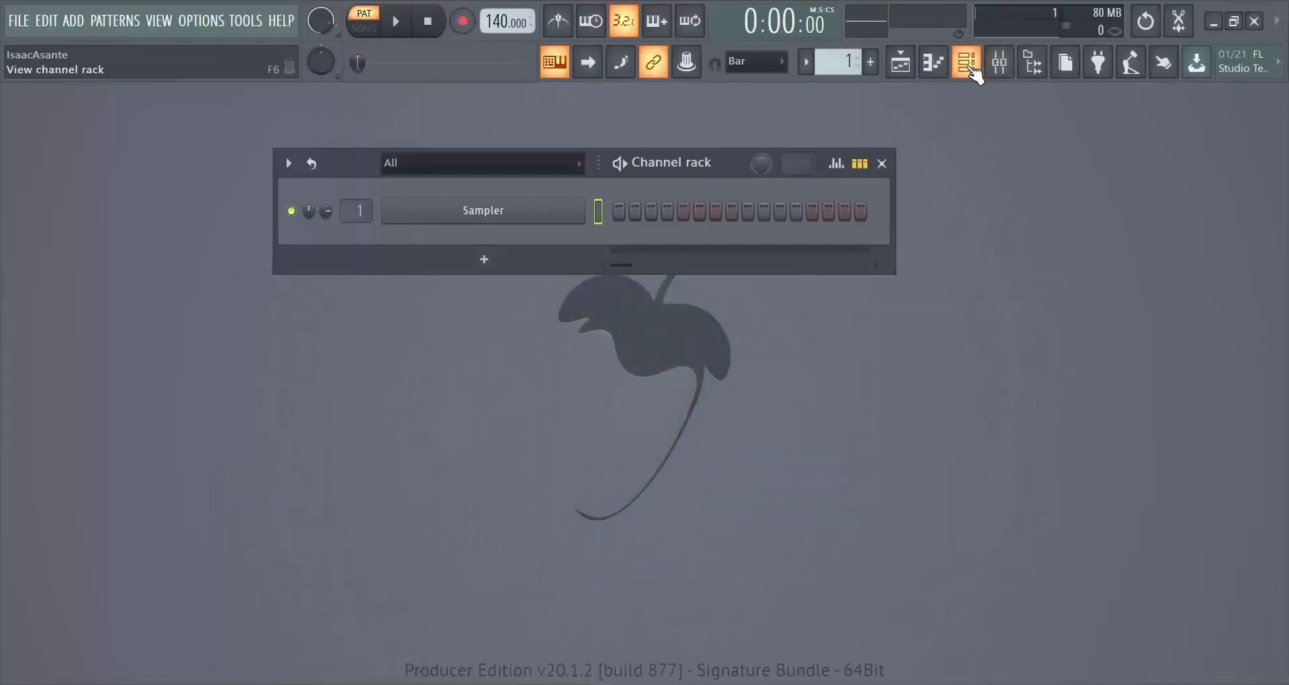
left_click(972, 67)
left_click(971, 67)
Step: Load the FL Studio Mobile plugin via Add > More plugins
left_click(73, 21)
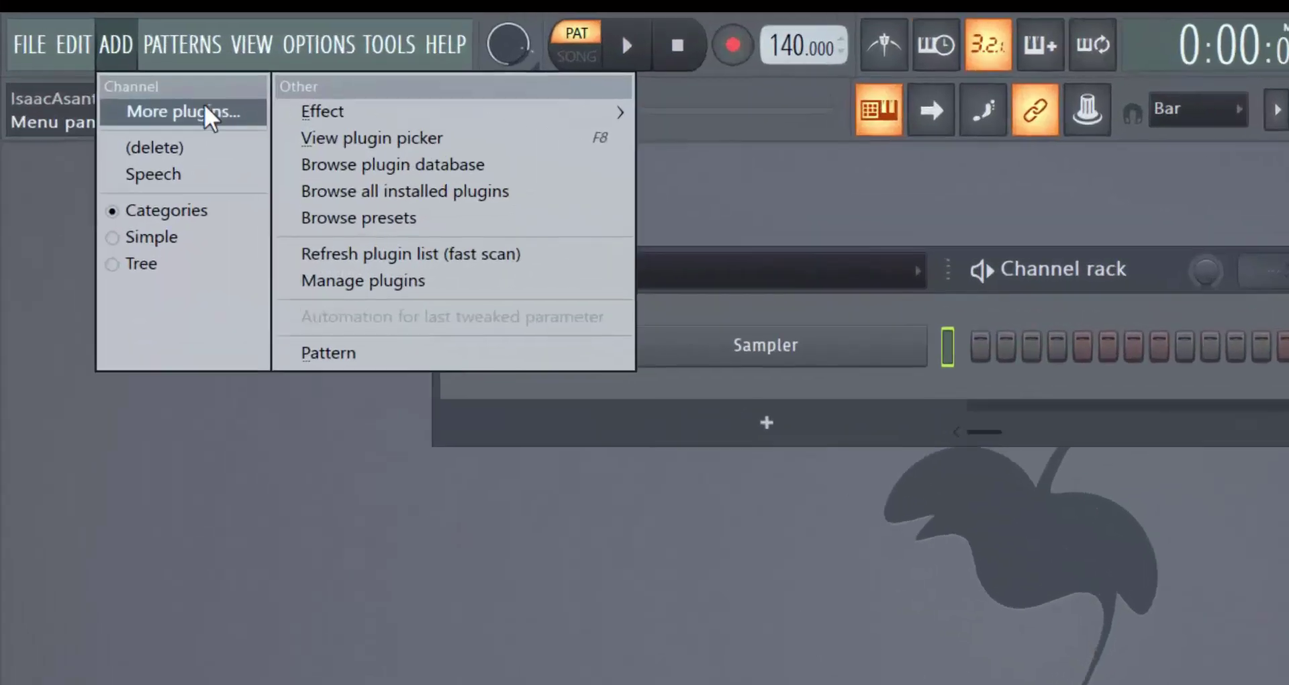
left_click(206, 109)
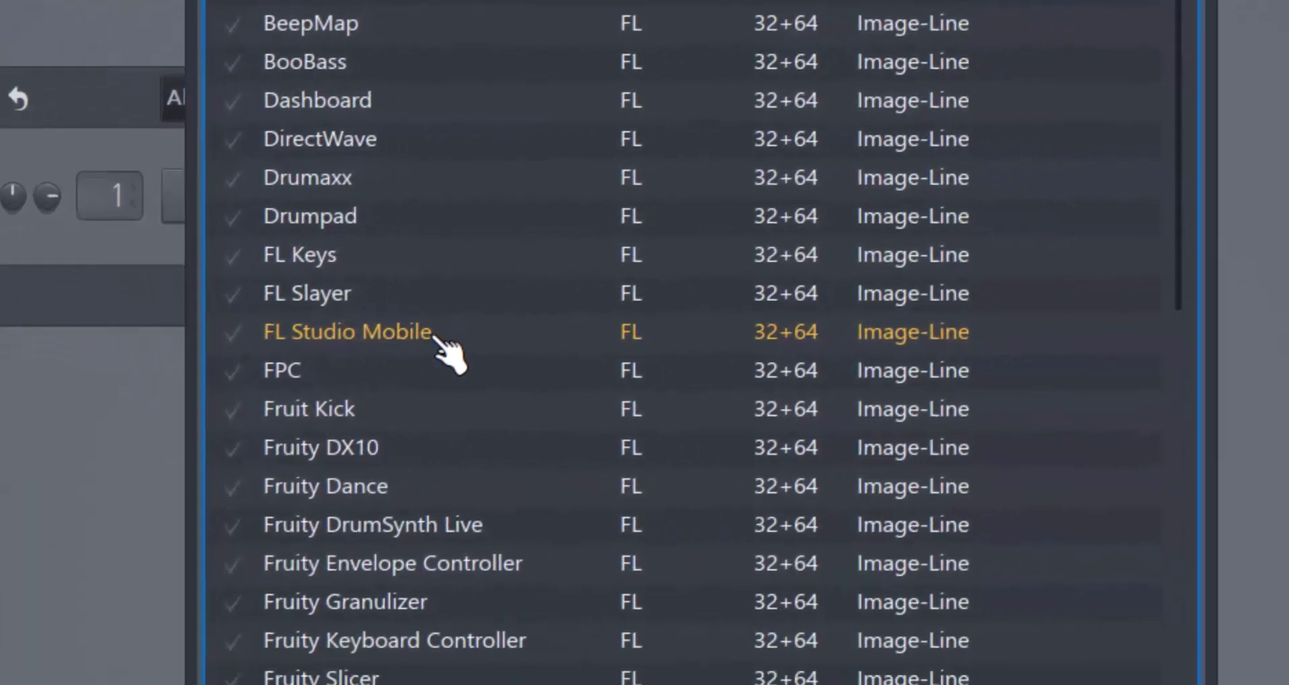
left_click(416, 331)
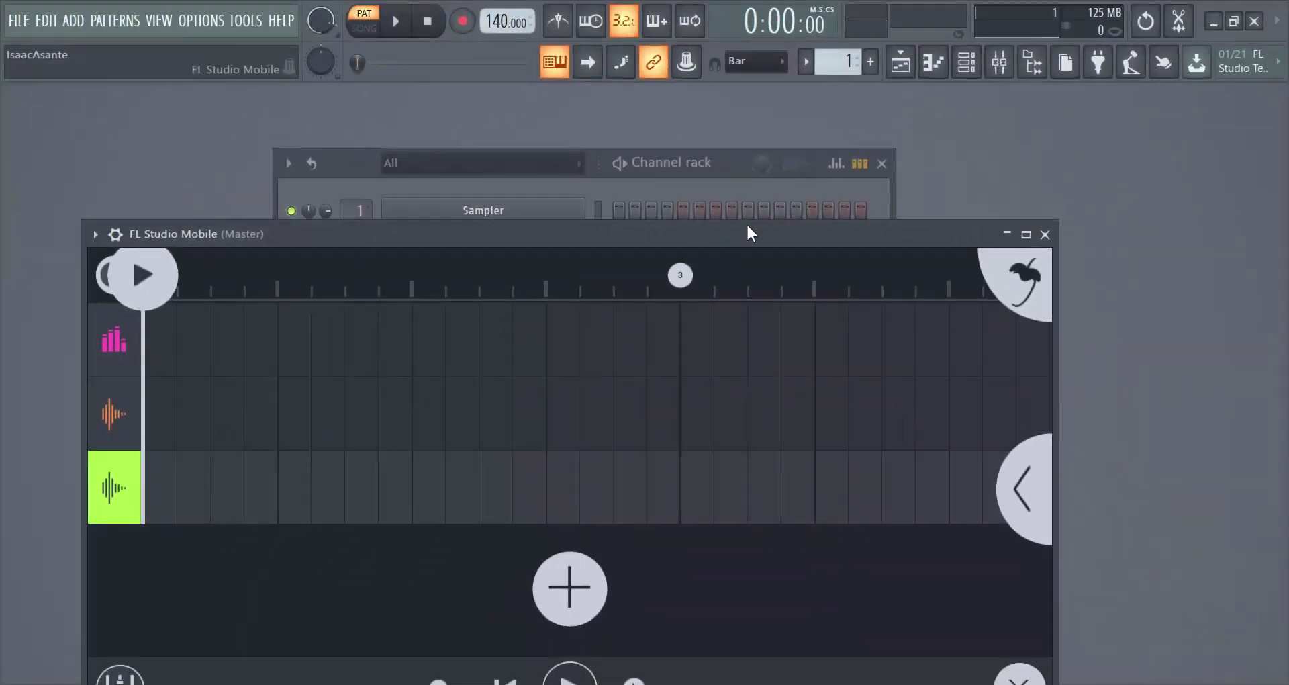
Step: Maximize the plugin and add Detonate Full Drum Loop 19 from My Files > My Drumsets as an audio clip
double_click(747, 227)
left_click(642, 437)
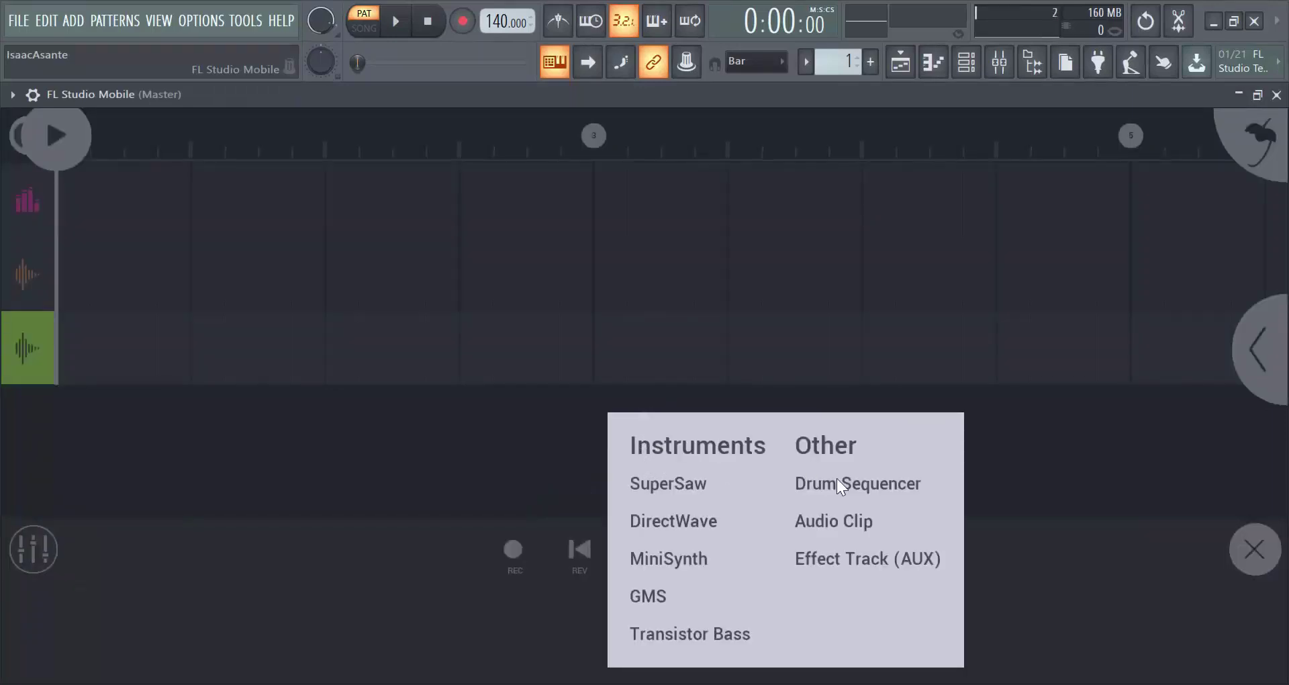
left_click(842, 524)
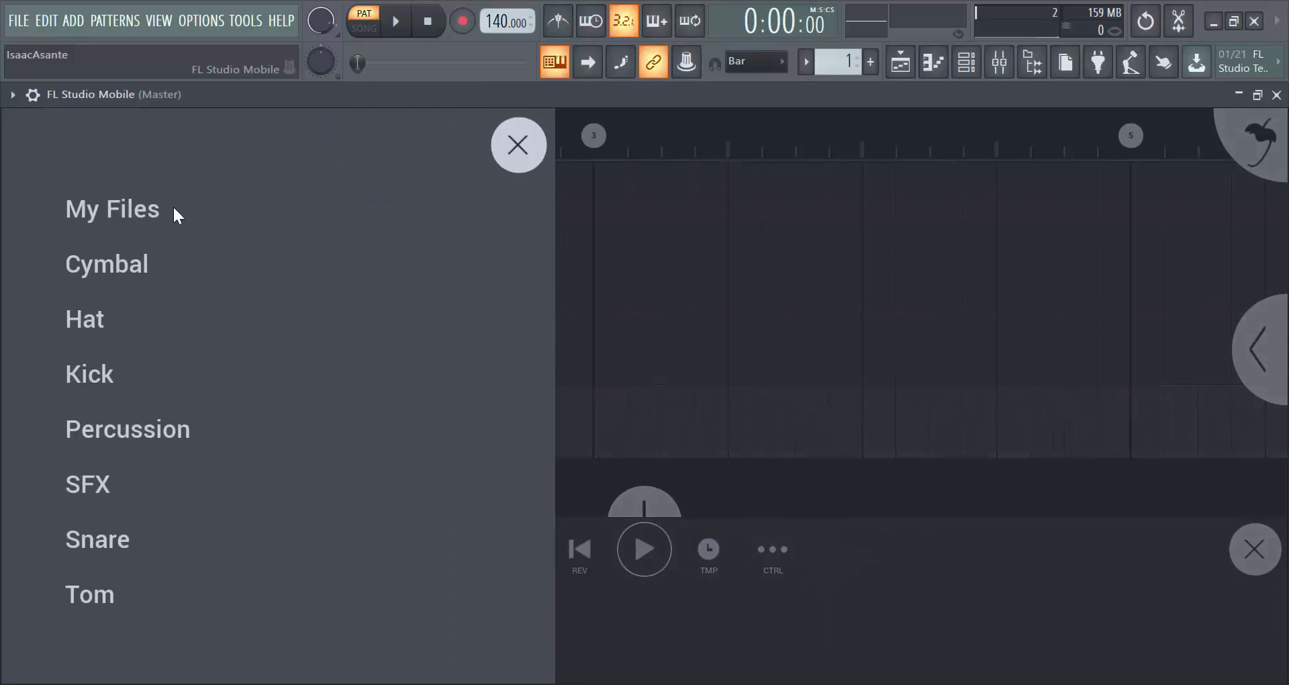
left_click(165, 208)
left_click(184, 215)
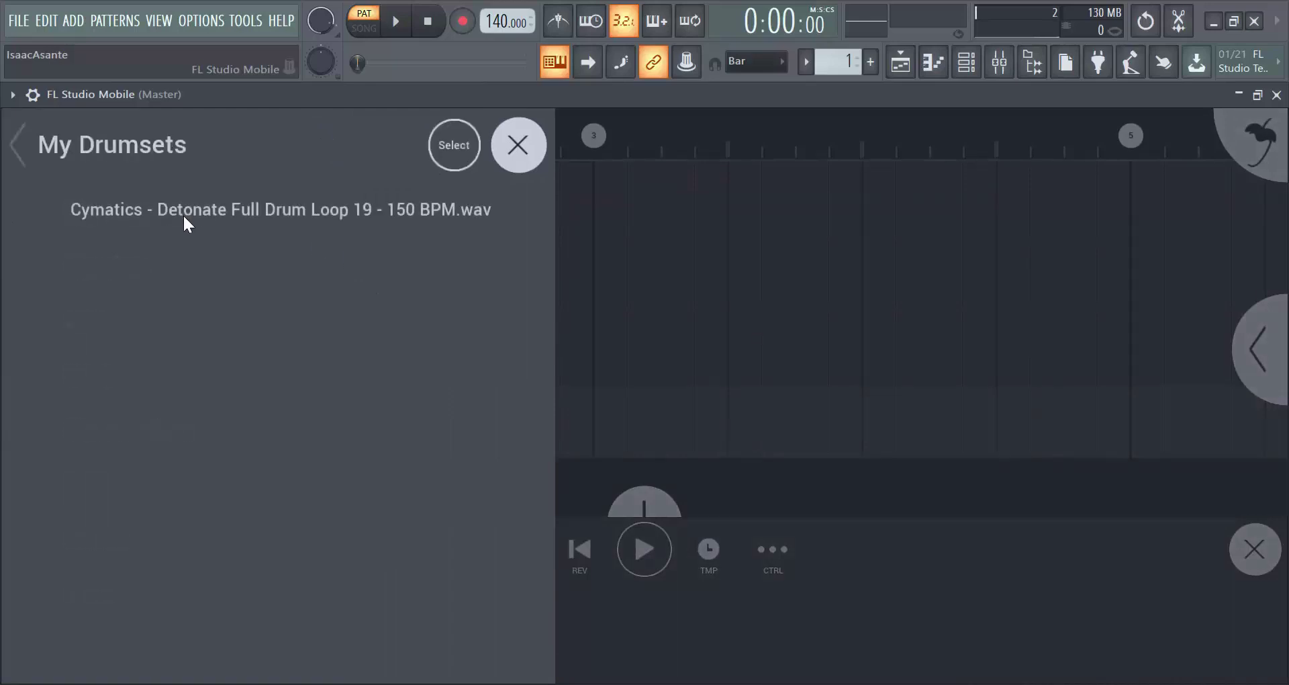
left_click(115, 153)
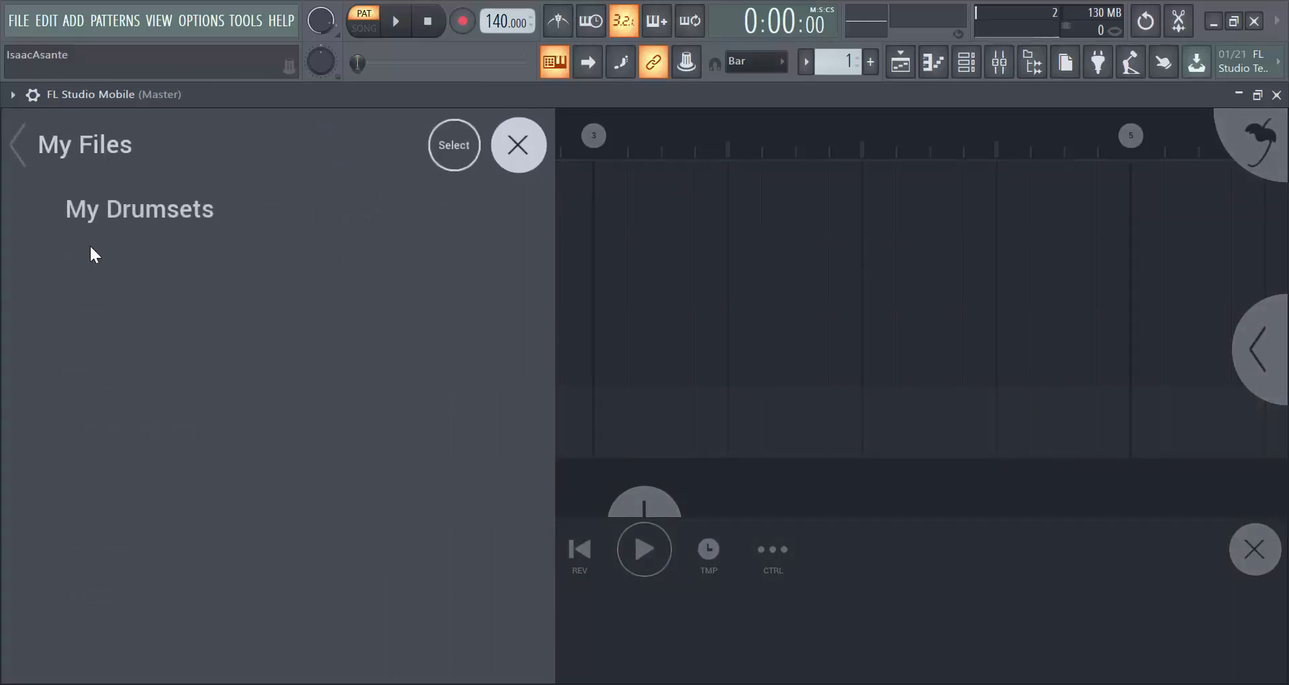
left_click(84, 143)
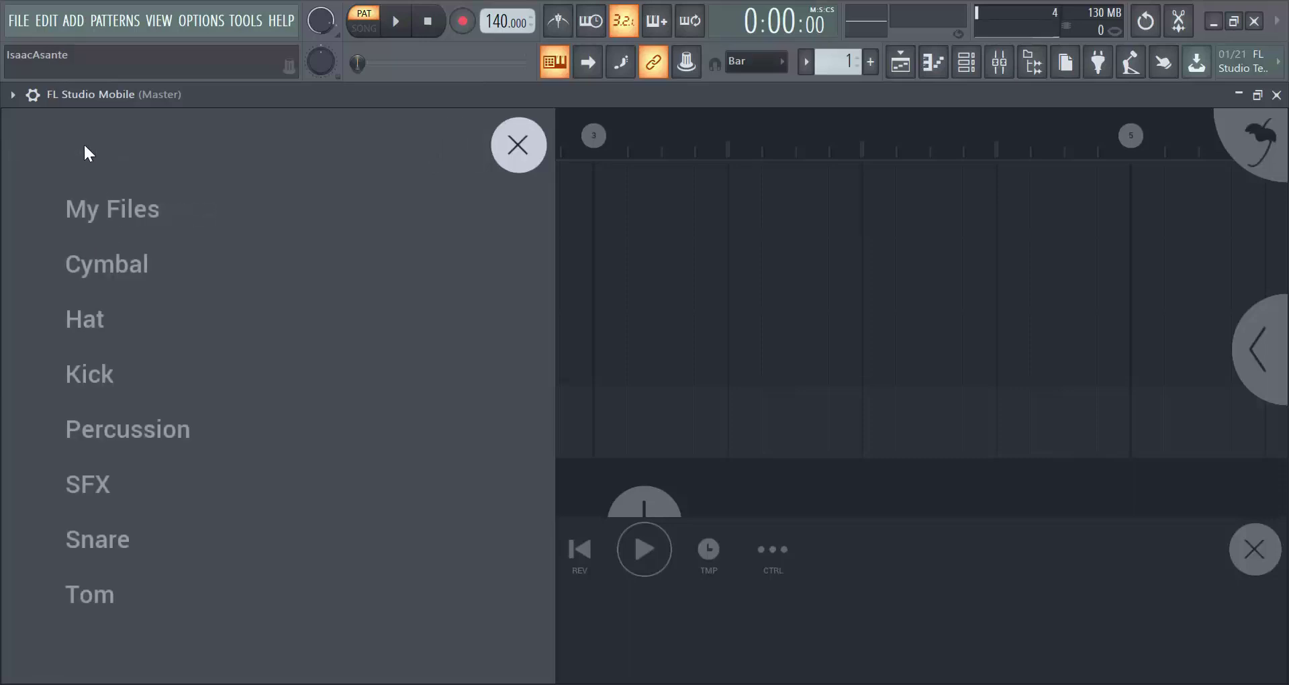
left_click(111, 227)
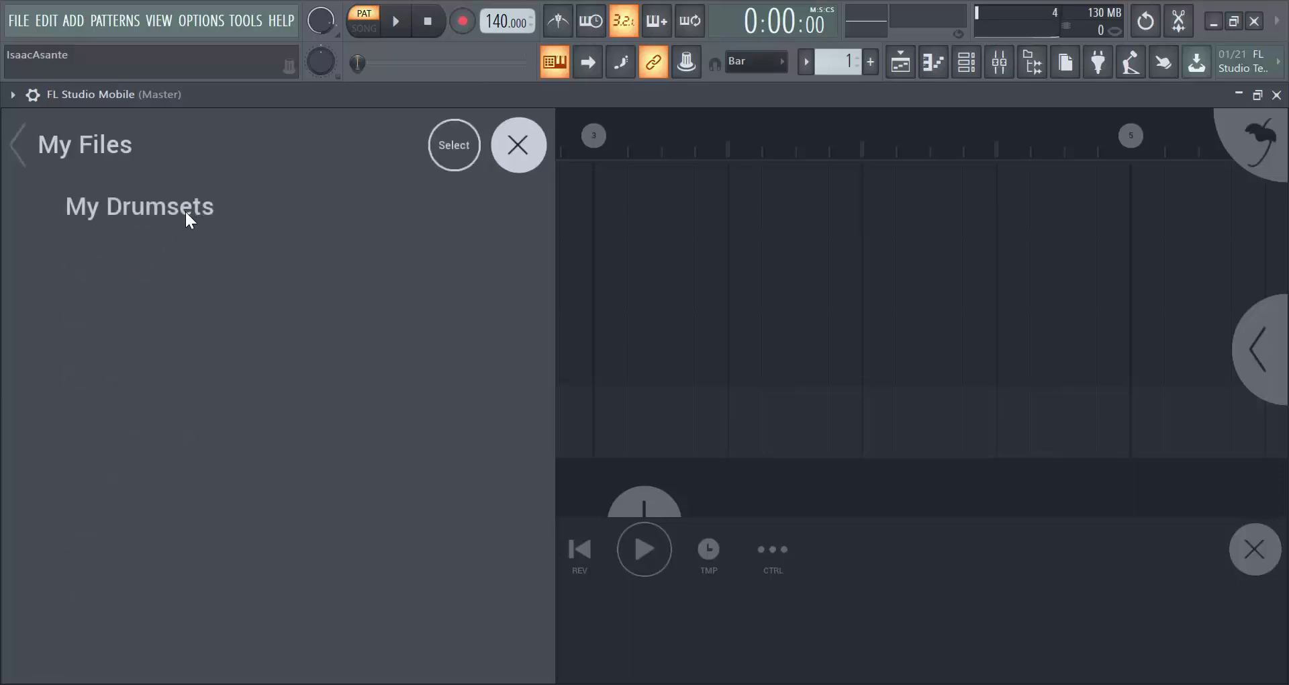
left_click(184, 209)
left_click(264, 207)
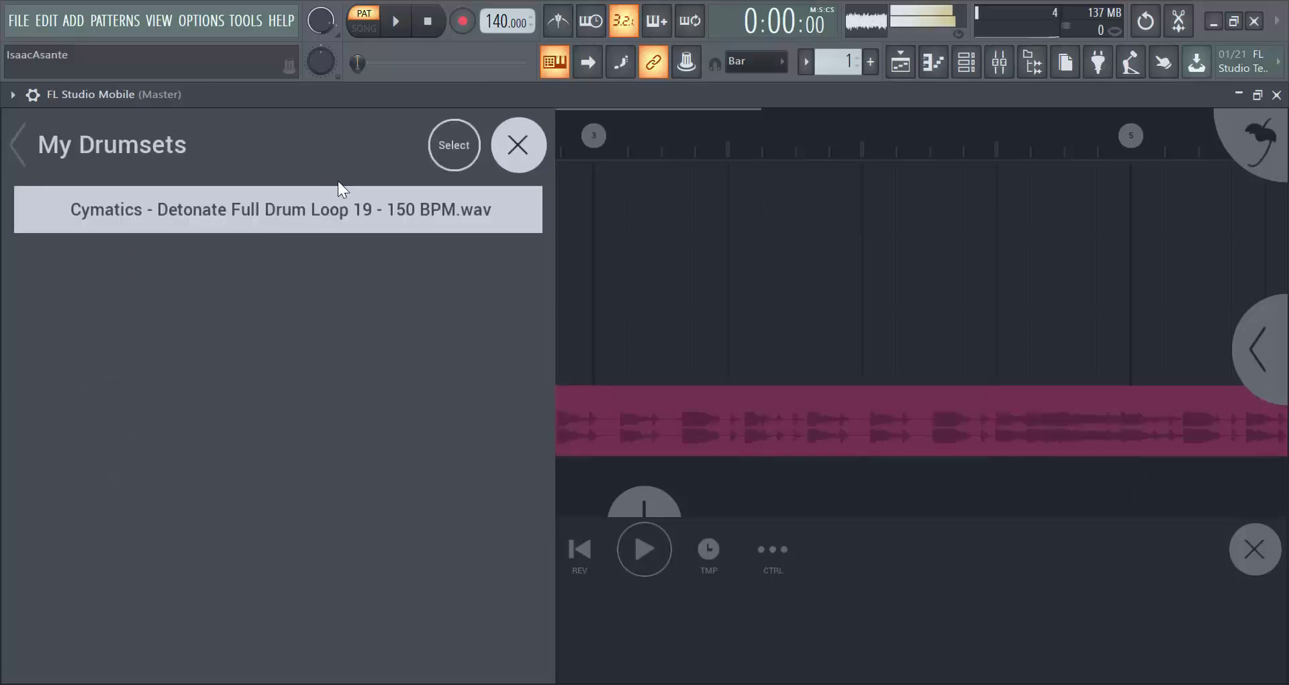
left_click(591, 255)
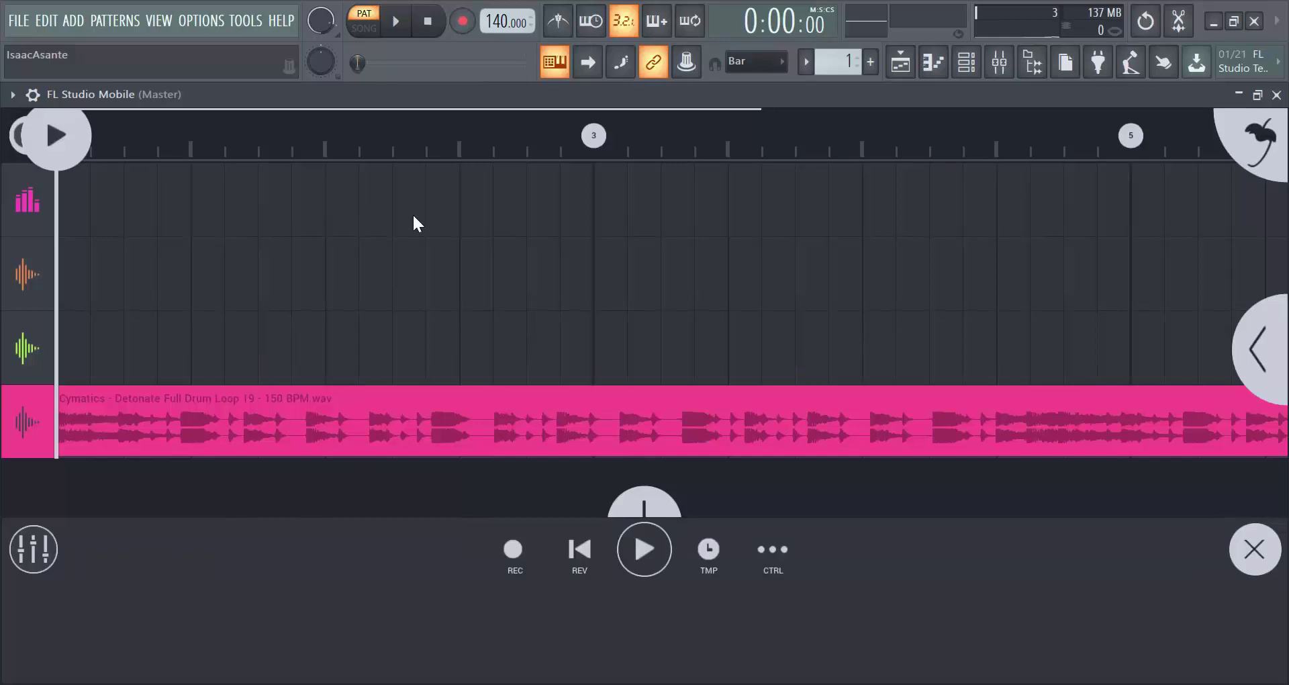
Step: Zoom out the timeline, copy the pink drum loop clip, and place the playhead just past its end
scroll(412, 212, "down", 5)
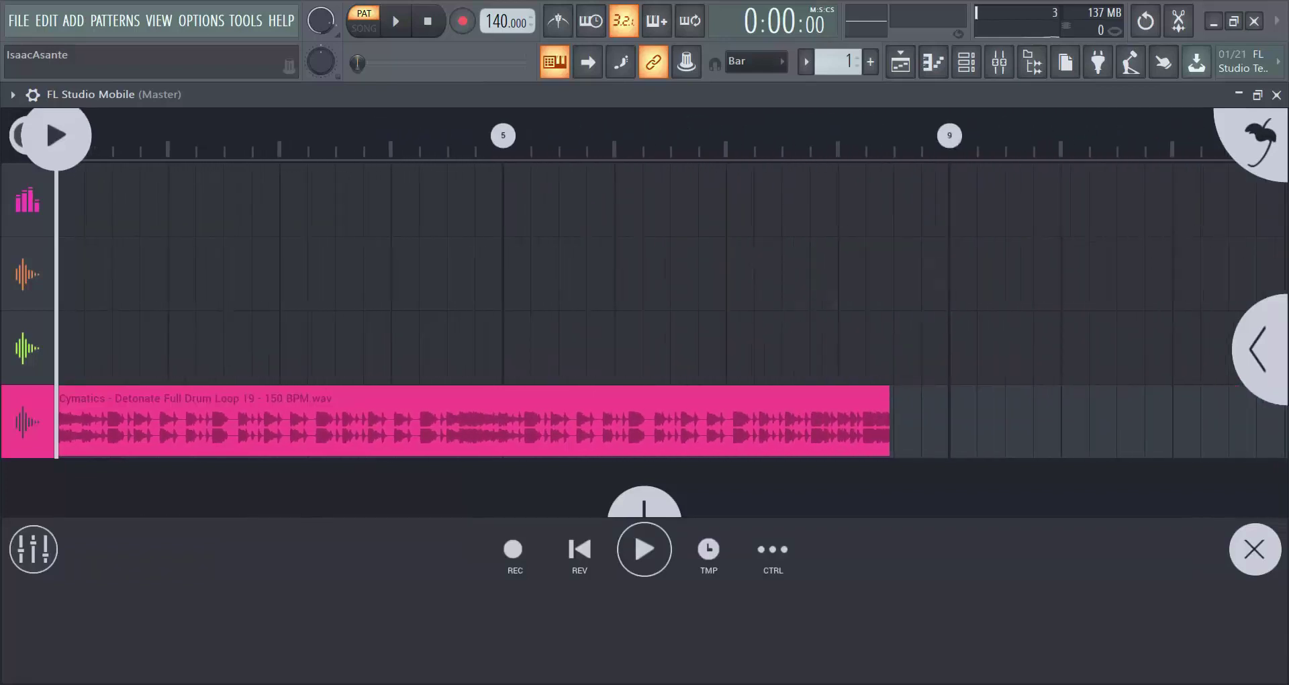
scroll(814, 302, "down", 2)
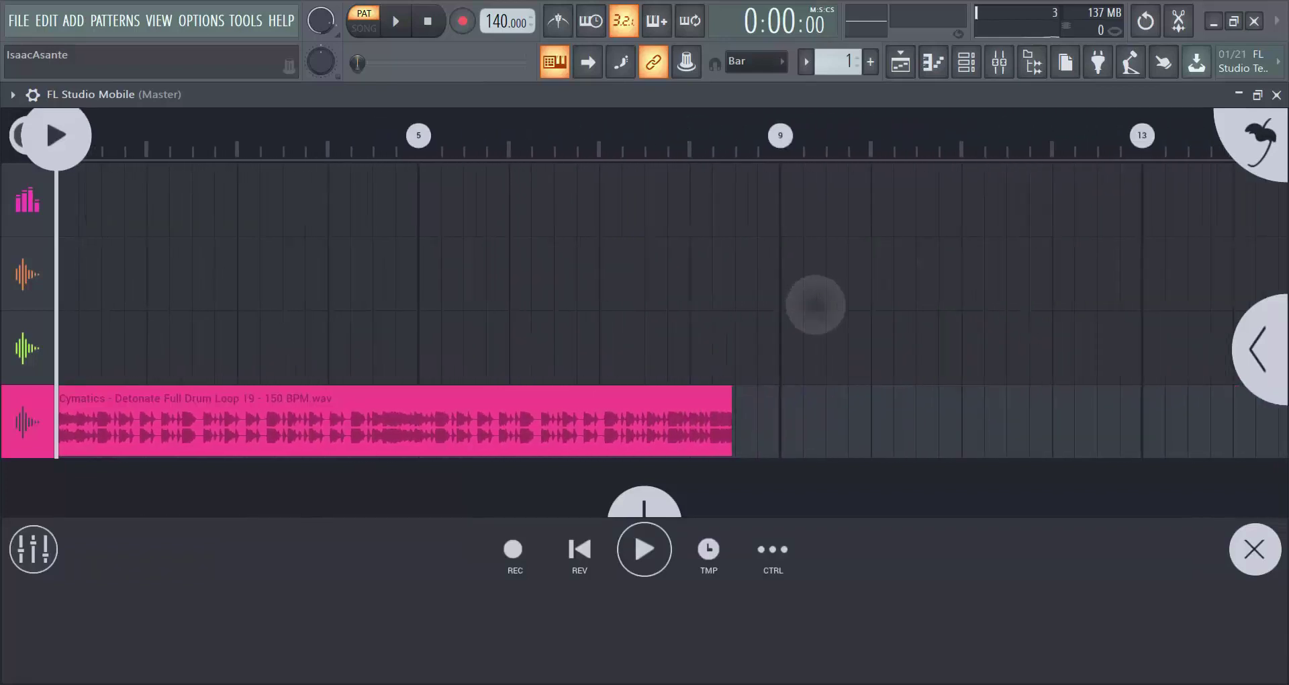
left_click(532, 409)
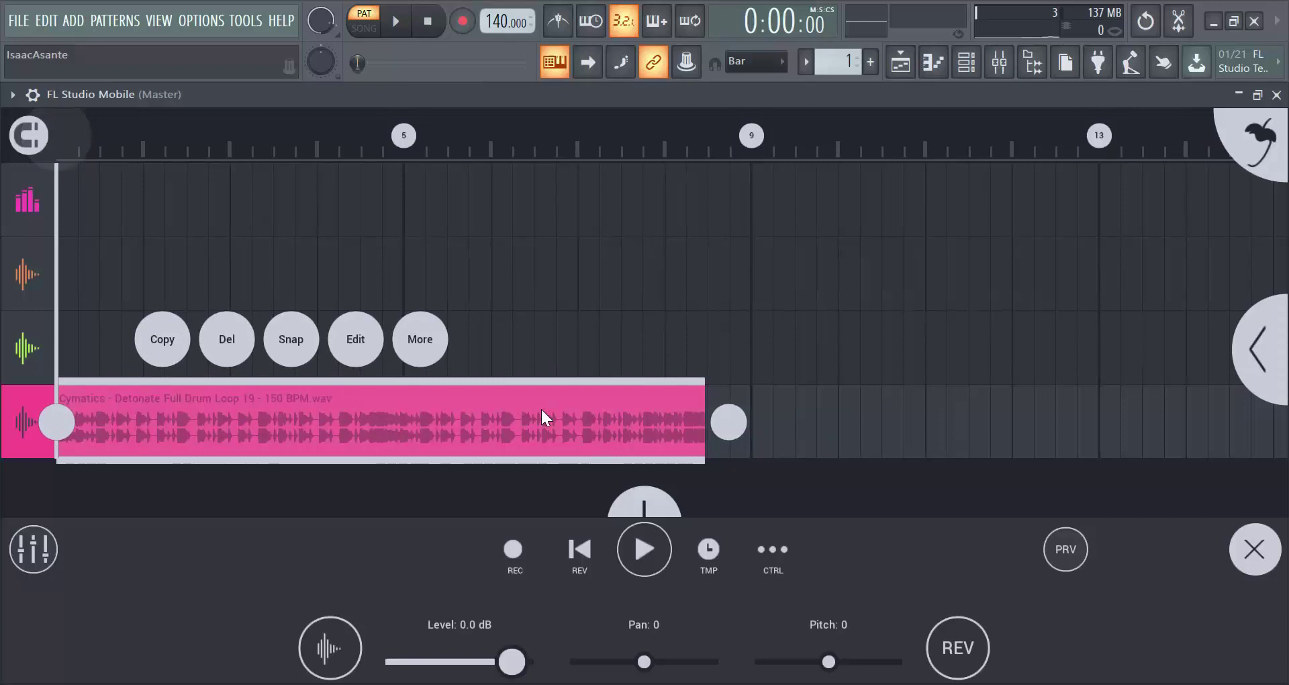
left_click(179, 338)
left_click(724, 141)
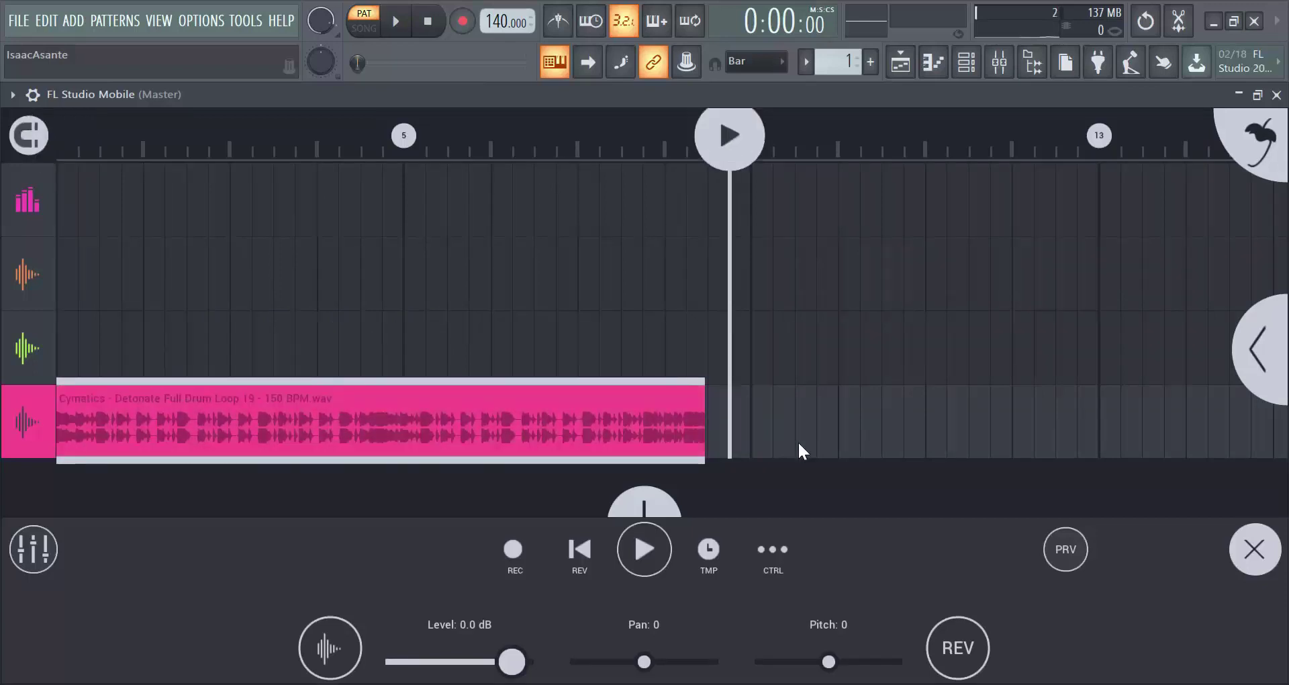